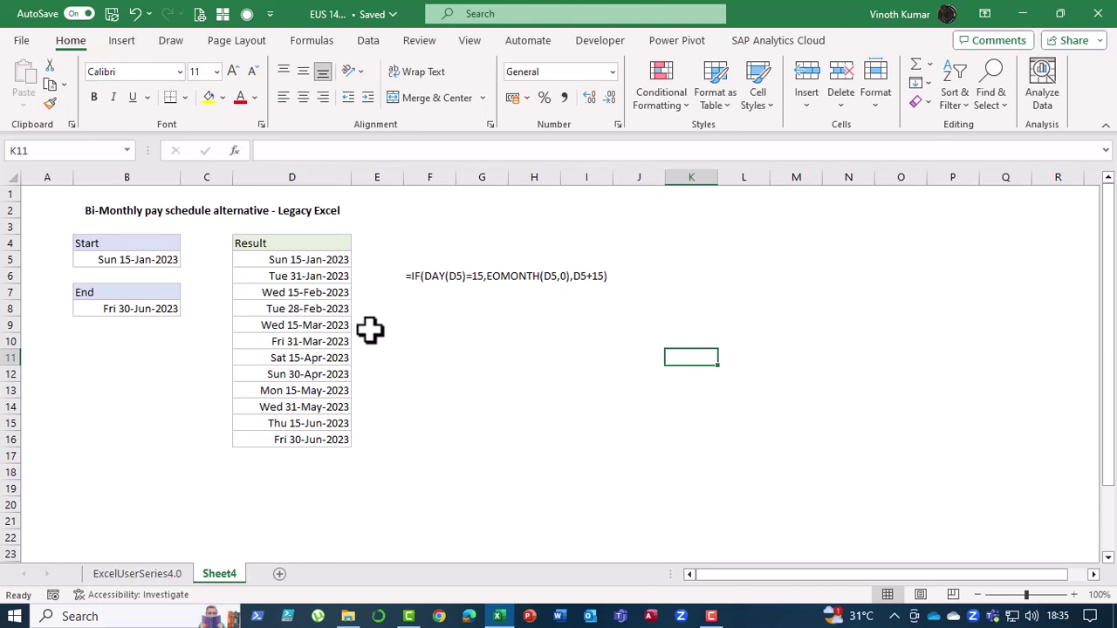
Enter the function names "day" in G9 and "eomonth" in G10 as notes below the sample formula.
click(416, 277)
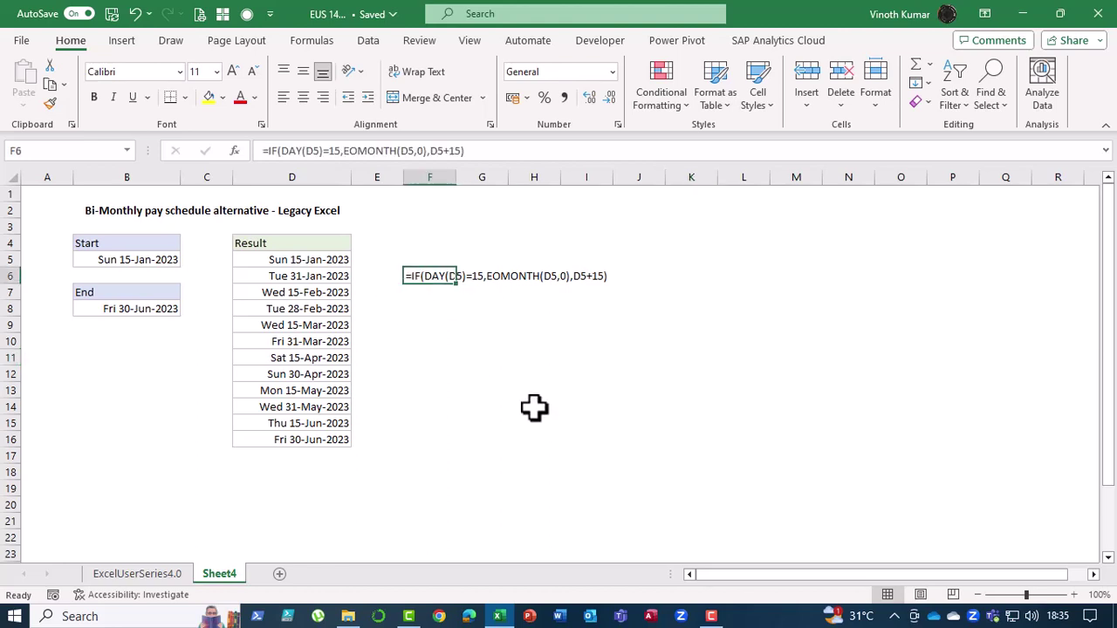
click(578, 428)
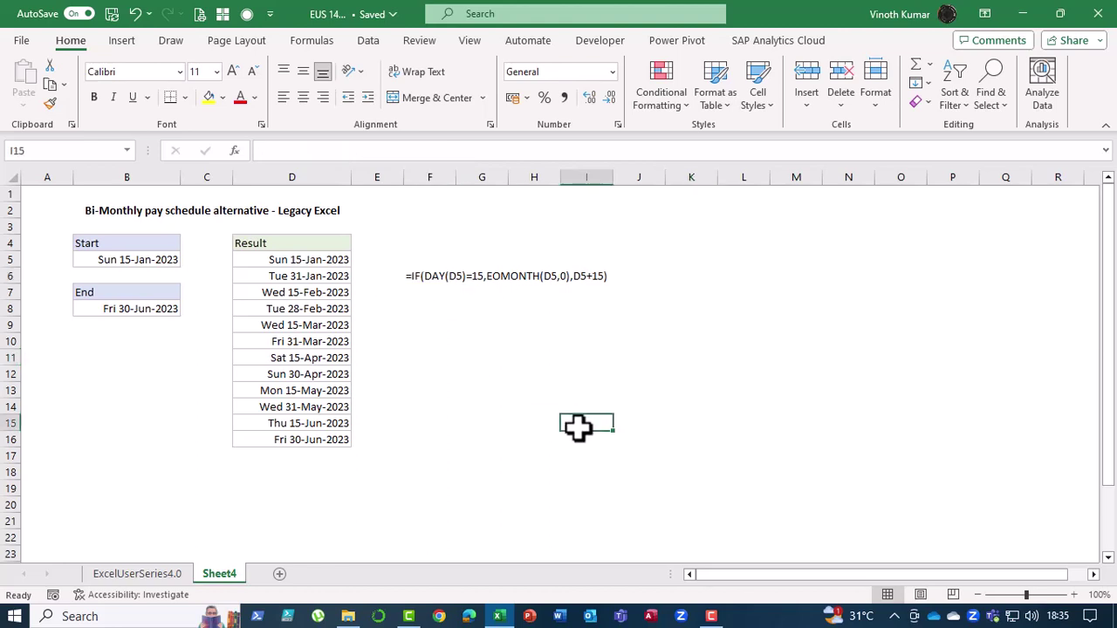
click(489, 324)
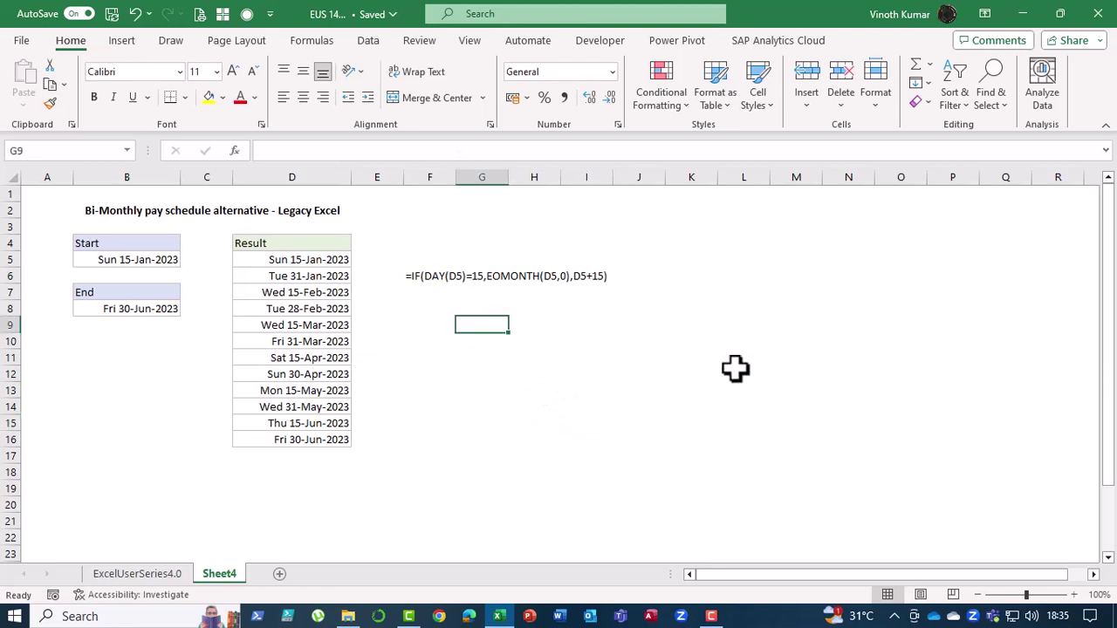
text(day)
key(Return)
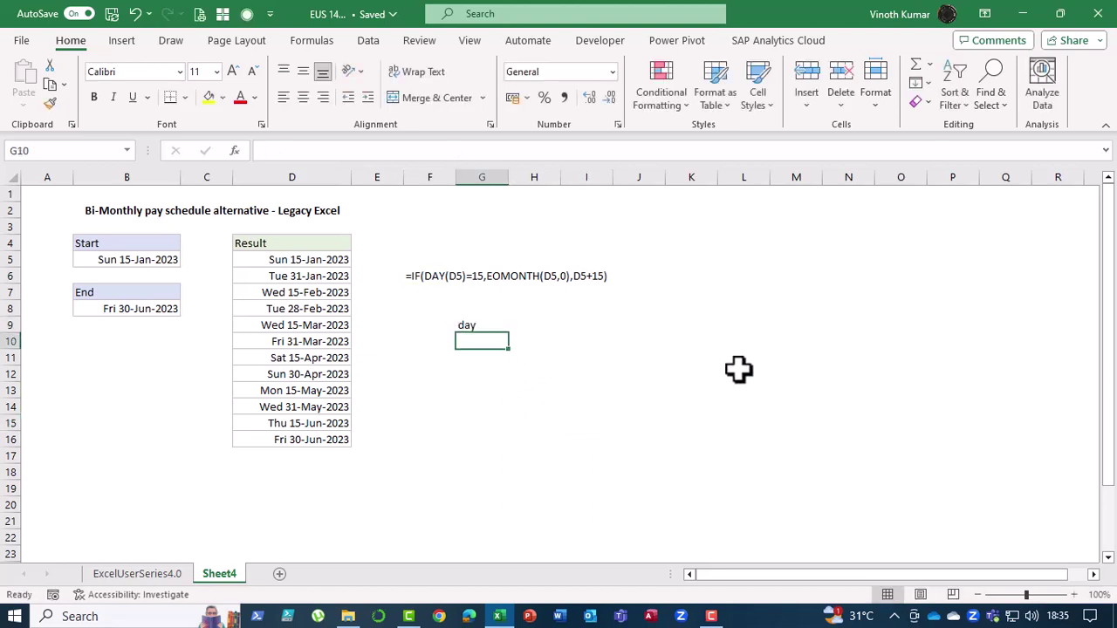
text(eomonth)
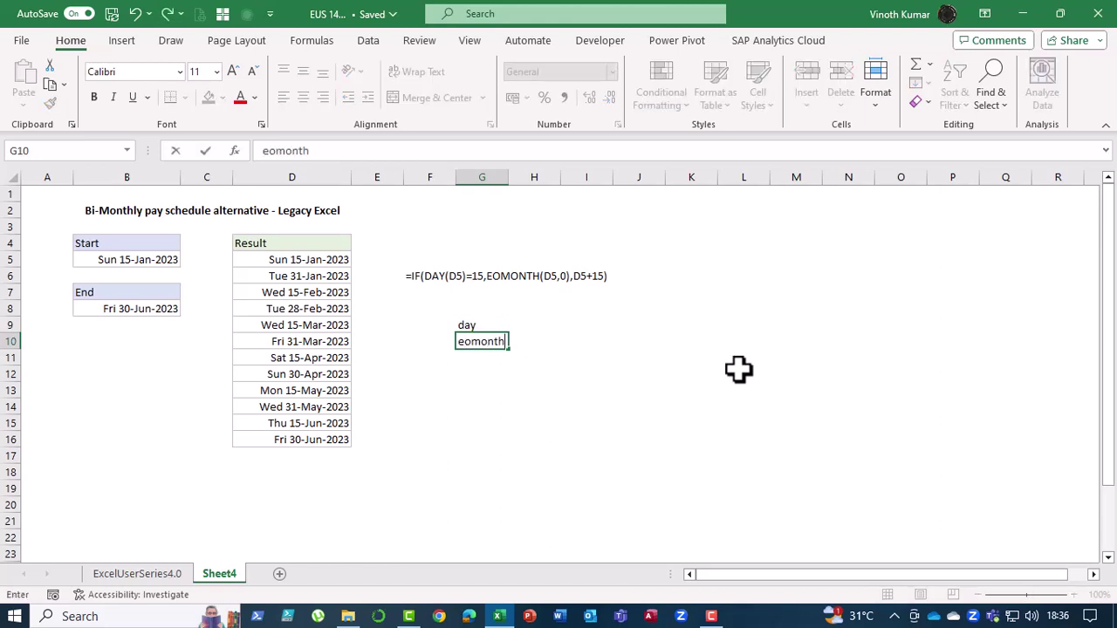
key(Return)
key(Up)
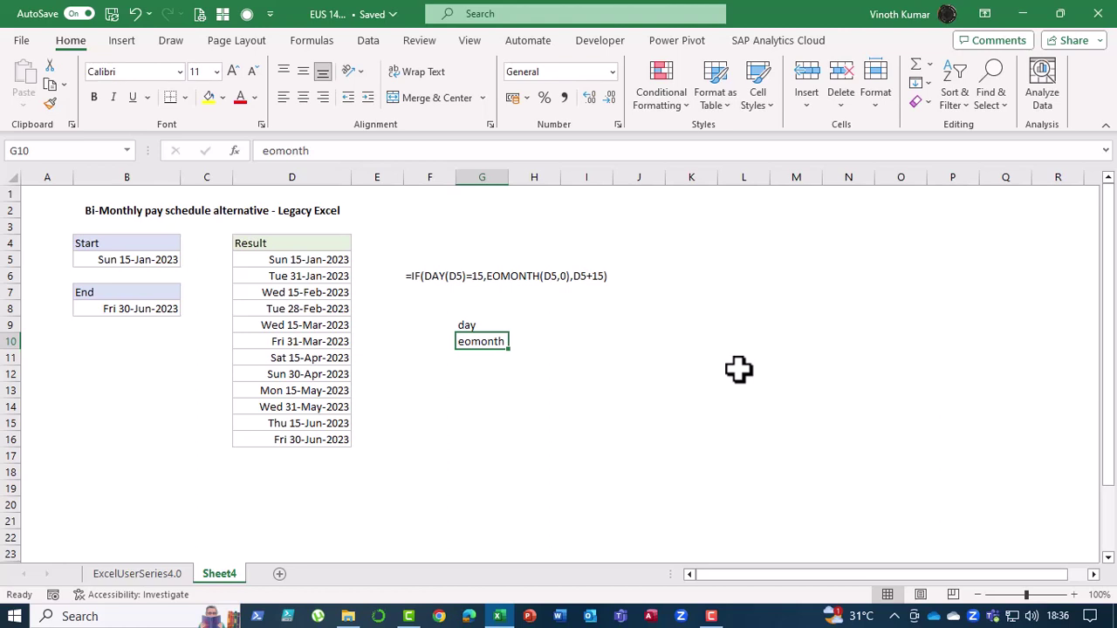
Clear the schedule dates in D6:D16 below the first result.
click(261, 277)
key(ctrl+shift+Down)
key(Delete)
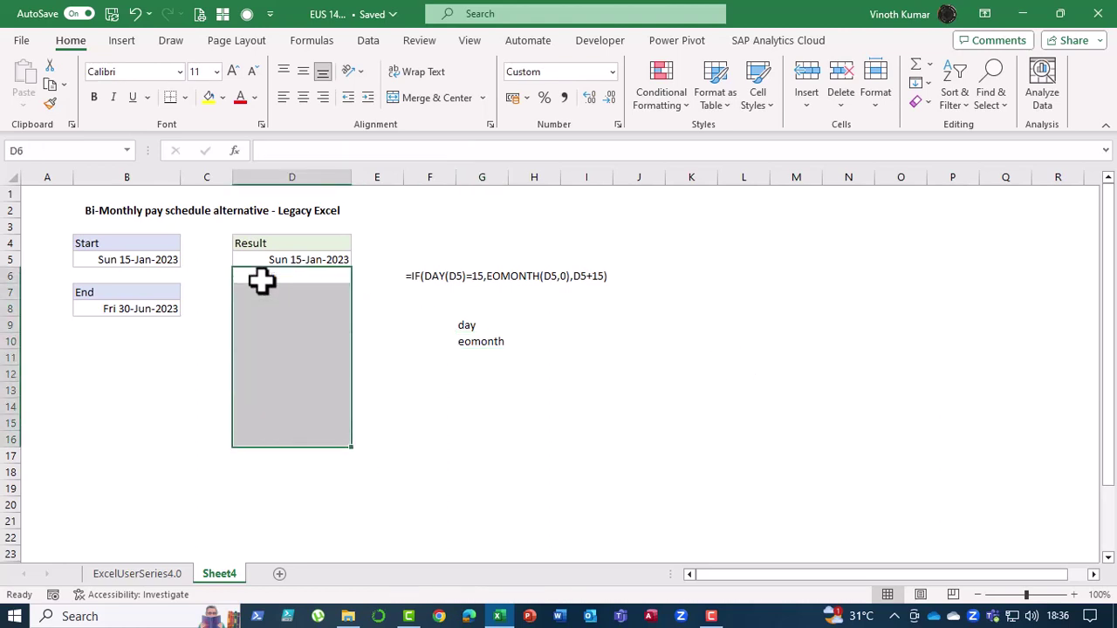
key(Right)
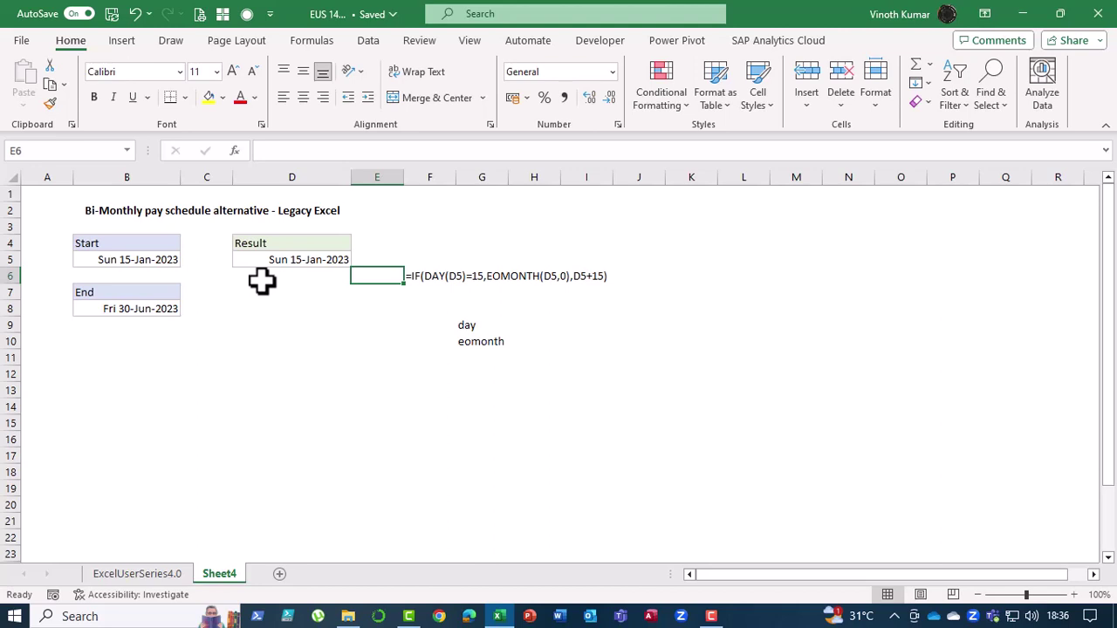
Replace the first result in D5 with a formula that references the start date in B5.
click(262, 280)
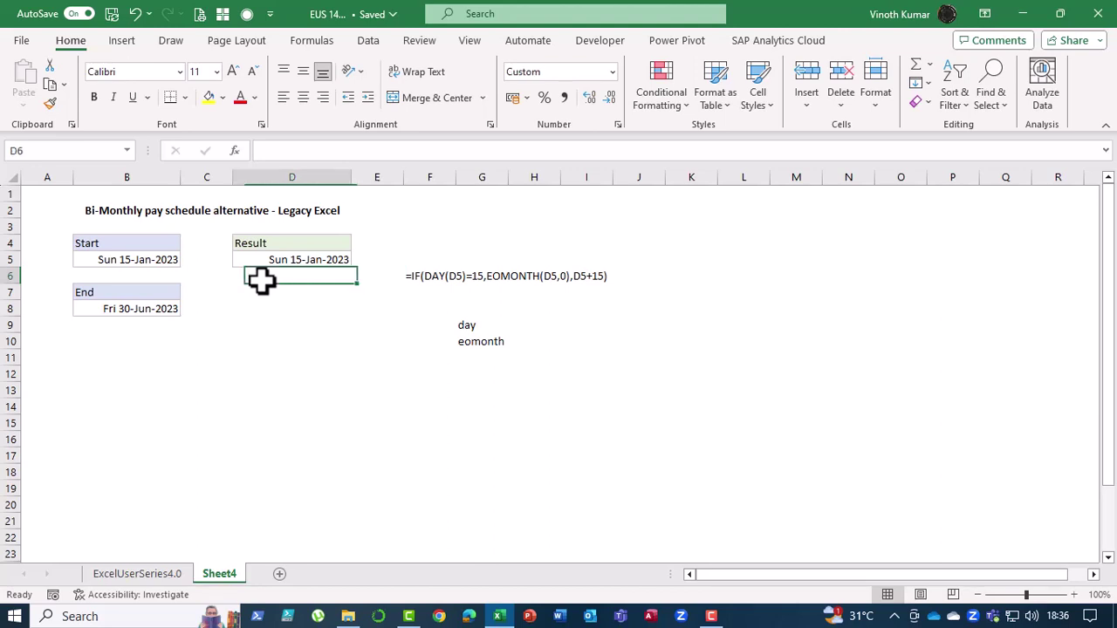
key(Up)
key(Delete)
text(=)
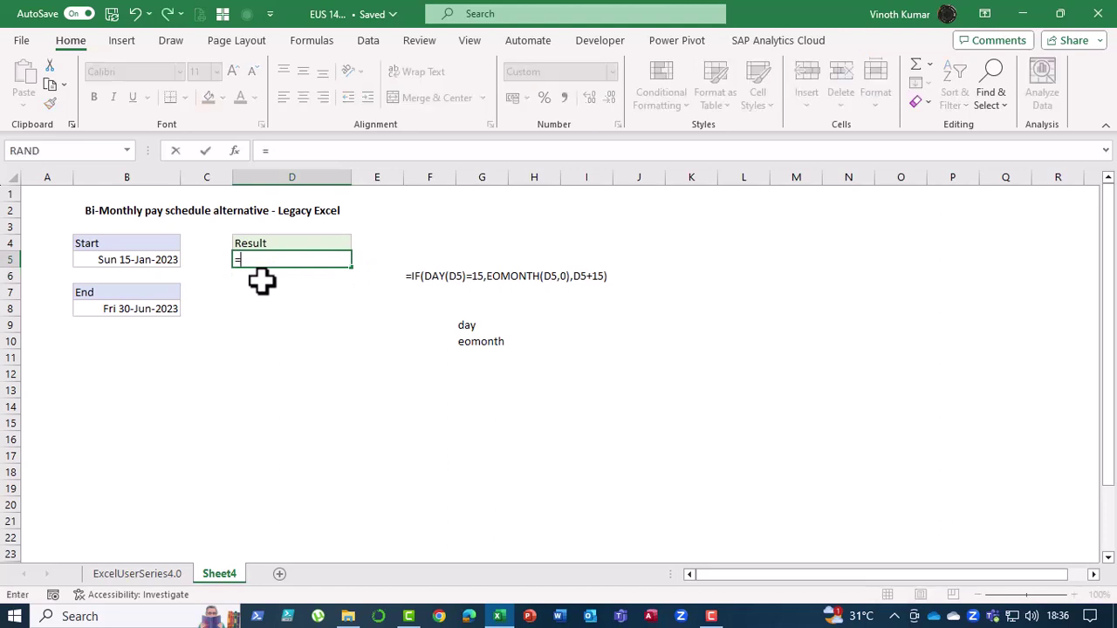
key(Left)
key(Left)
key(Return)
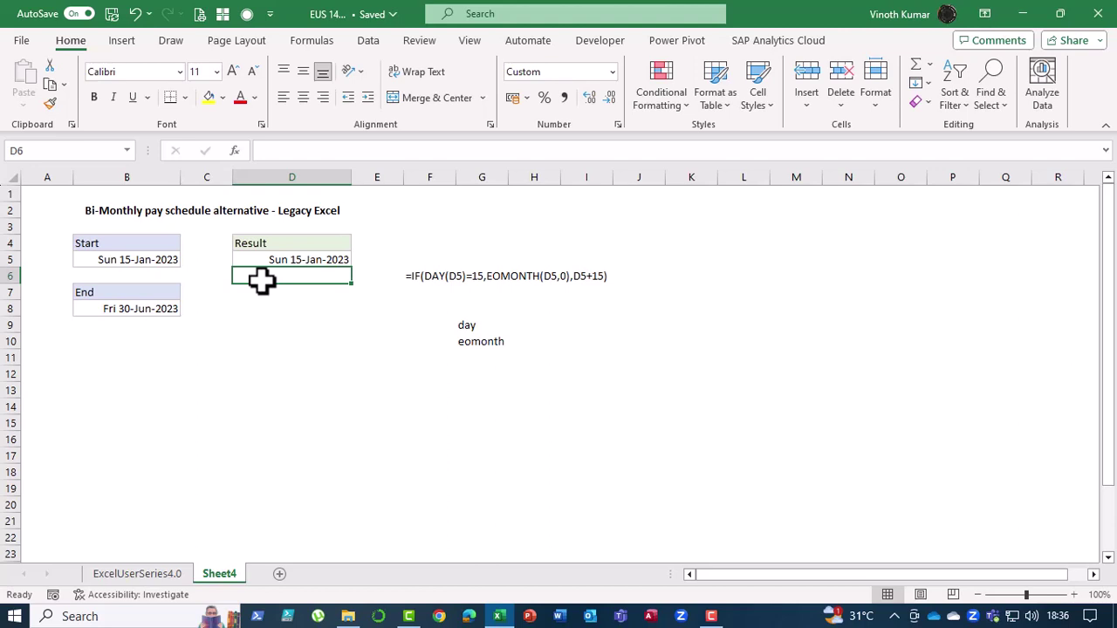
Enter 1 in C5 as the first serial number beside the results.
key(Left)
key(Up)
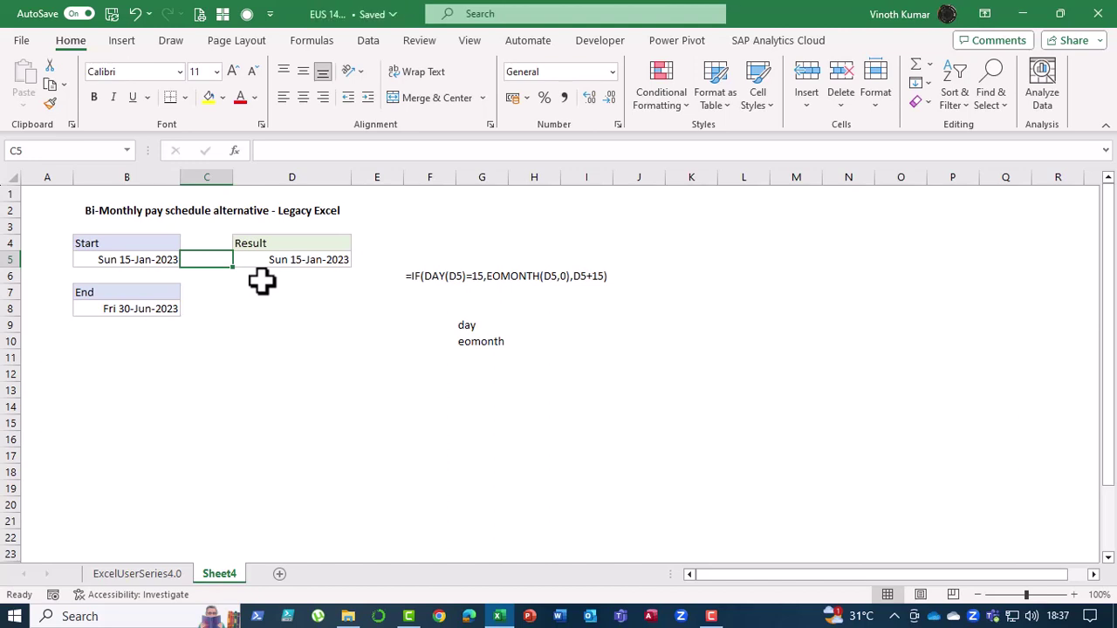
text(1)
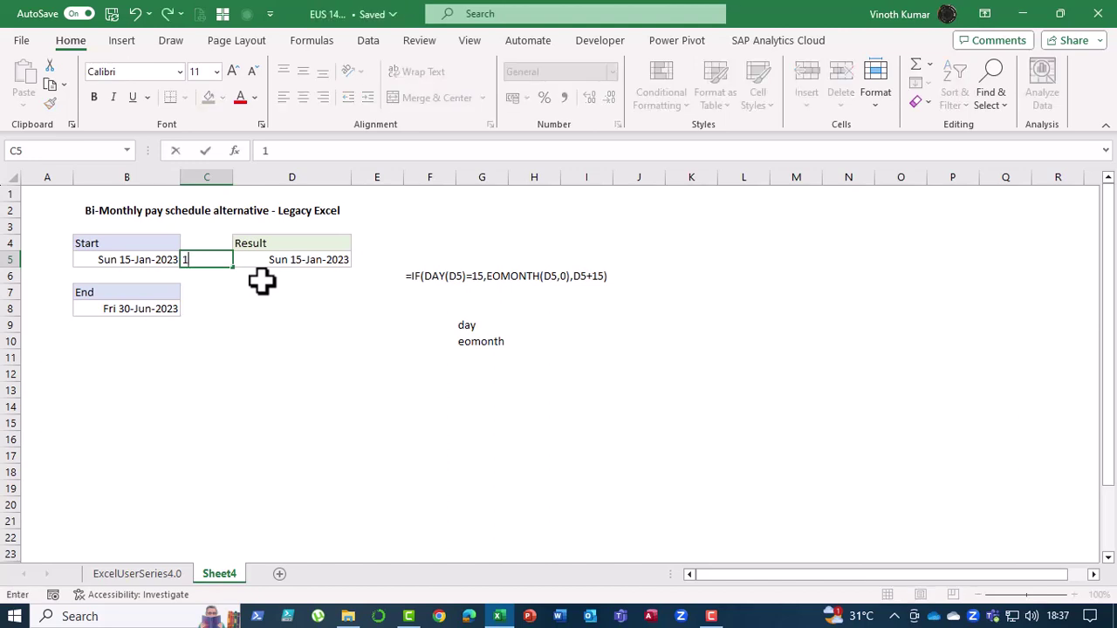
key(Return)
key(Up)
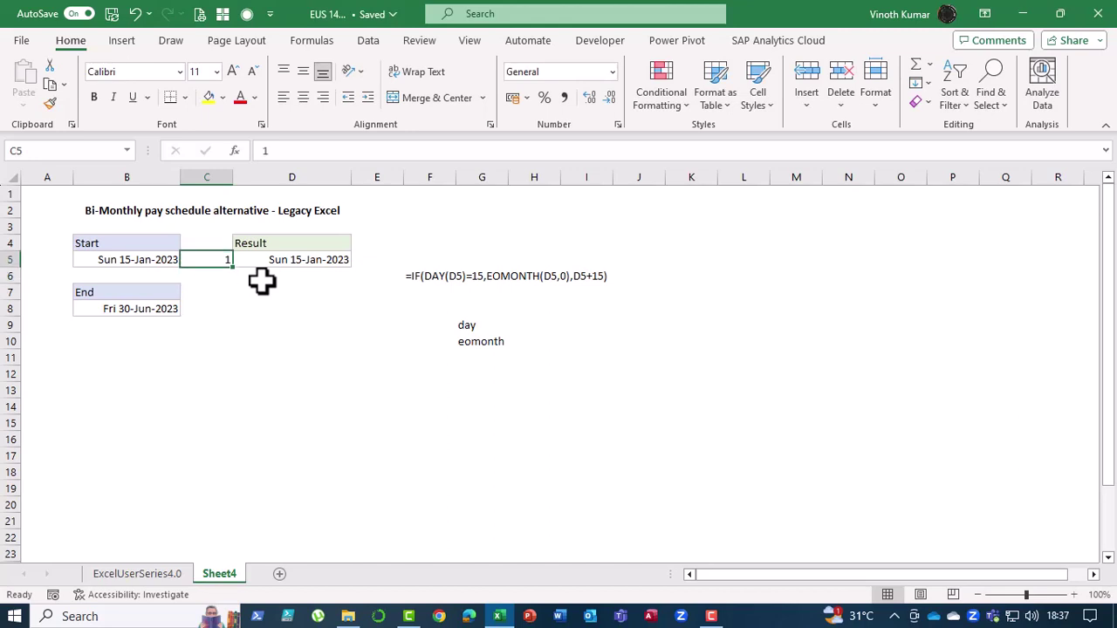
Fill a linear number series down the column from C5 with a step value of 1 and a stop value of 12.
click(927, 84)
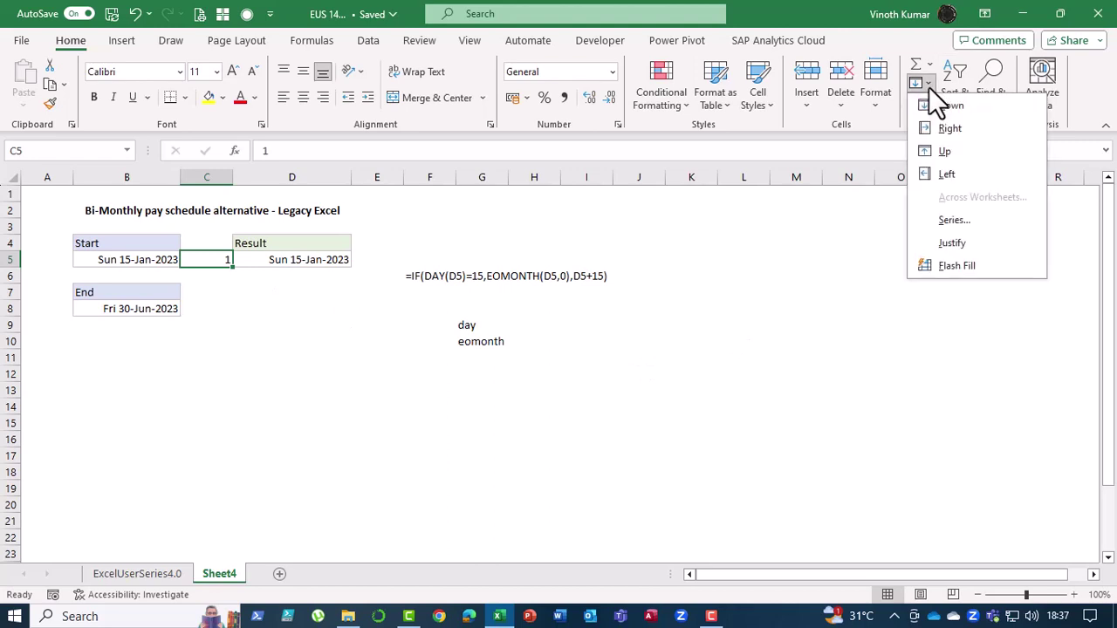
click(955, 220)
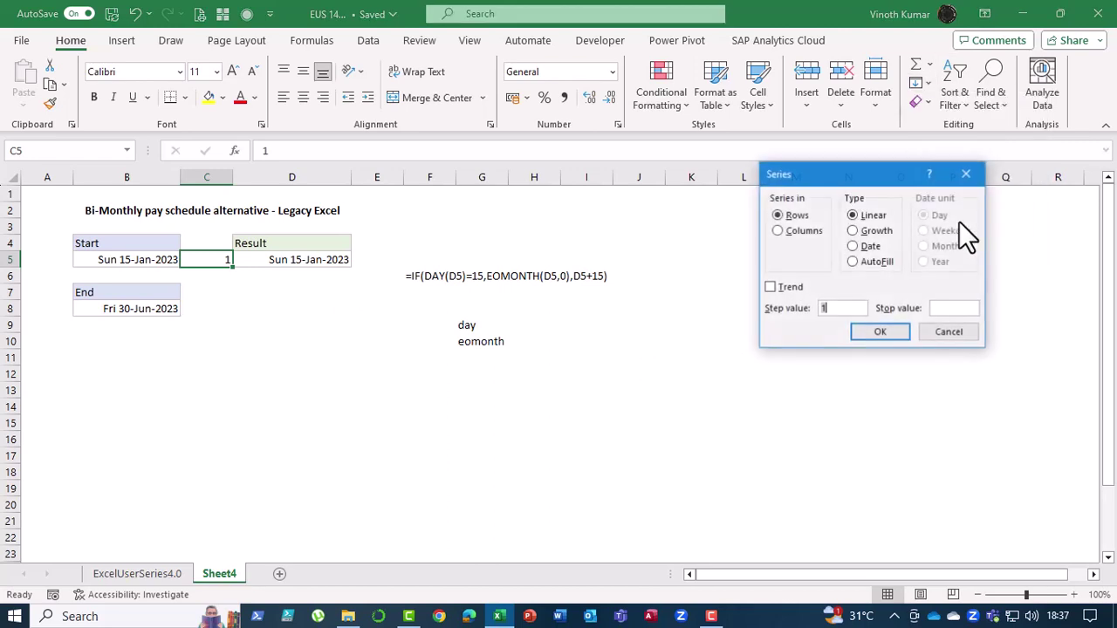
click(796, 232)
click(849, 309)
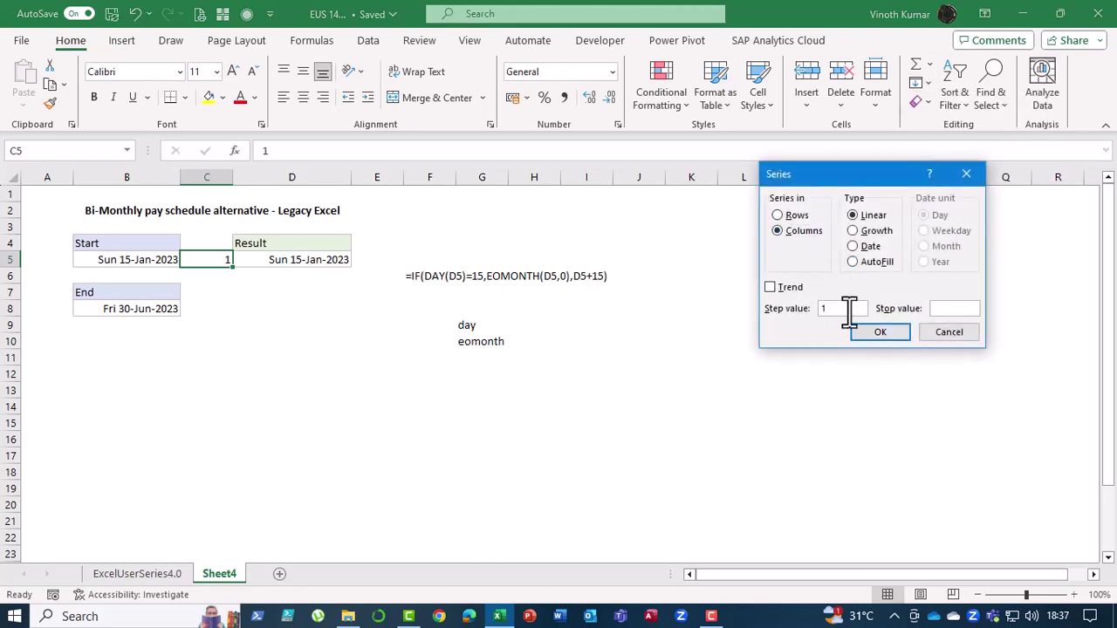
click(942, 308)
text(12)
key(Return)
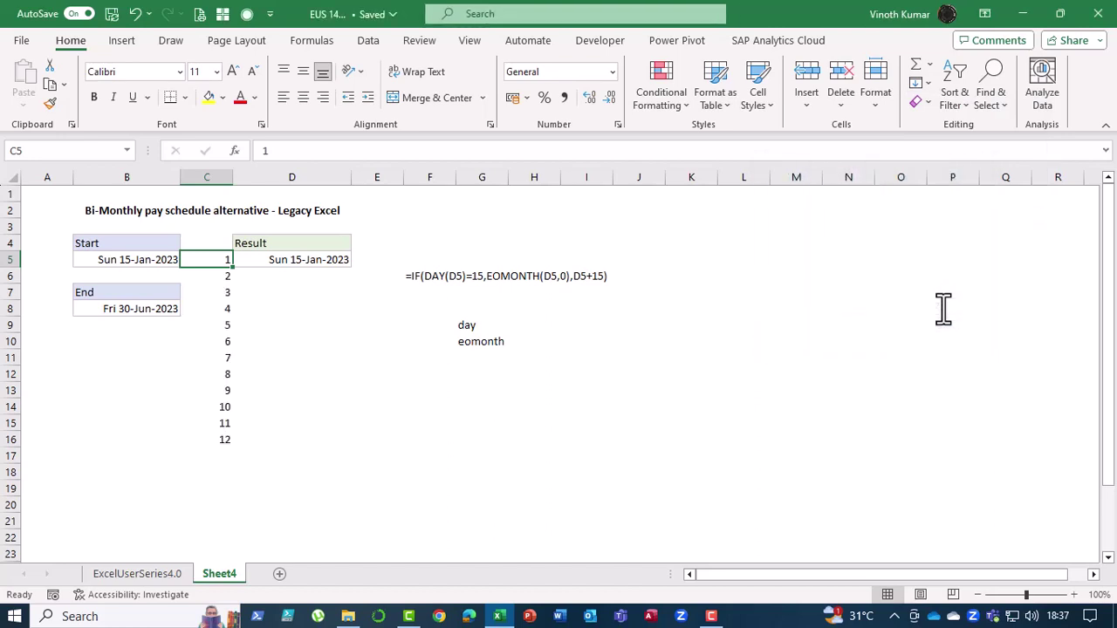
Clear the filled serial numbers in C6:C16, keeping the first number in C5.
key(Down)
key(ctrl+shift+Down)
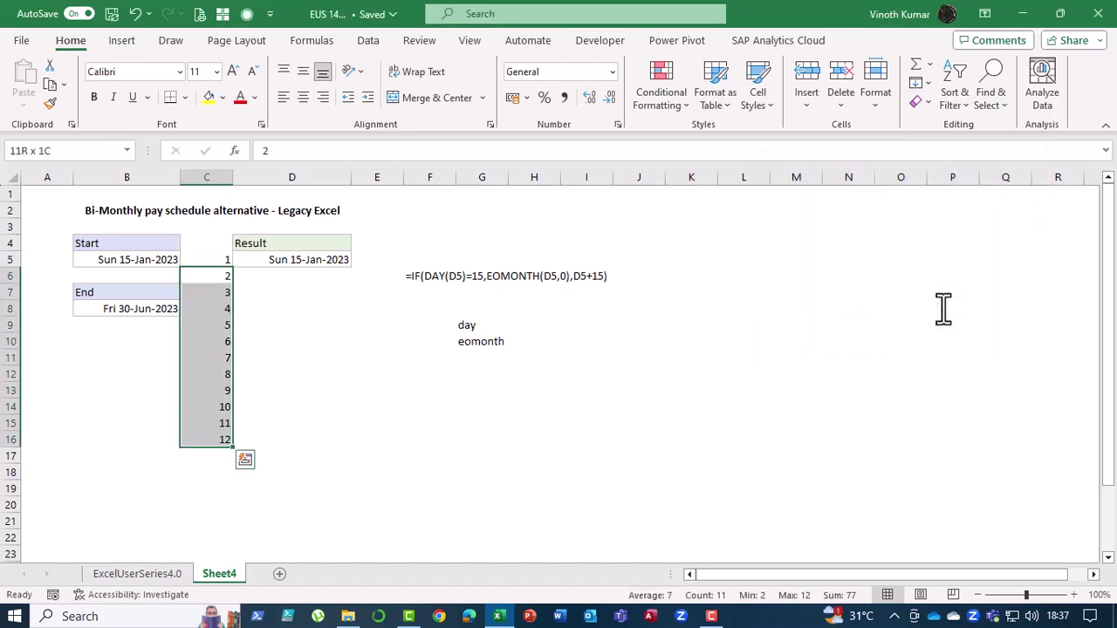
key(Delete)
key(Up)
key(shift+Down)
key(shift+Down)
key(shift+Down)
key(shift+Down)
key(shift+Down)
key(shift+Down)
key(shift+Down)
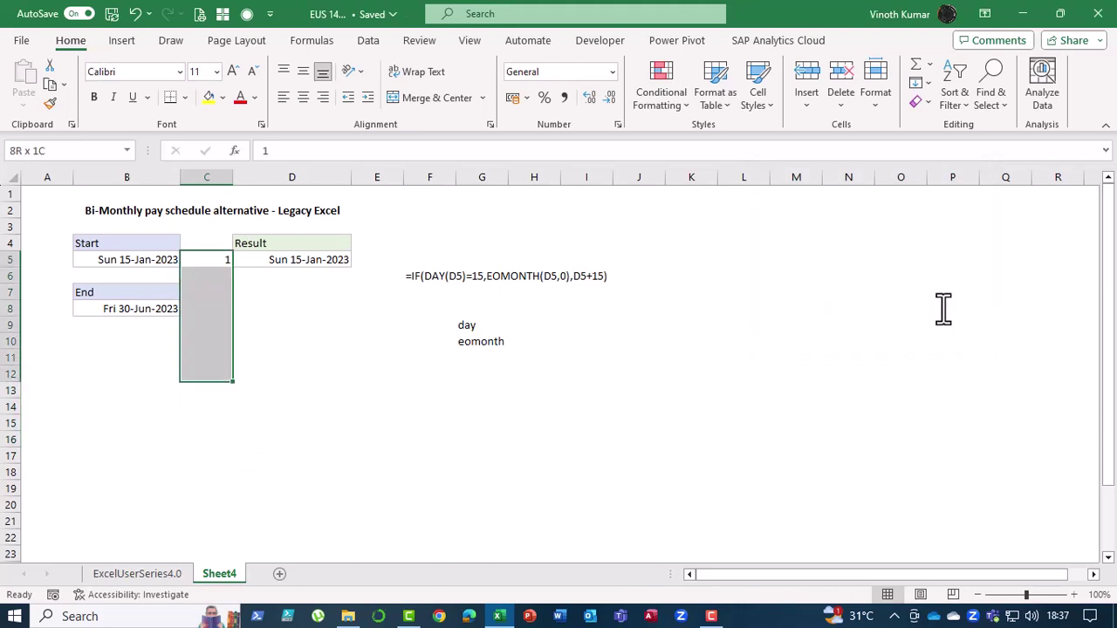
key(shift+Up)
key(shift+Up)
key(shift+Up)
key(shift+Up)
key(shift+Up)
key(shift+Up)
key(shift+Up)
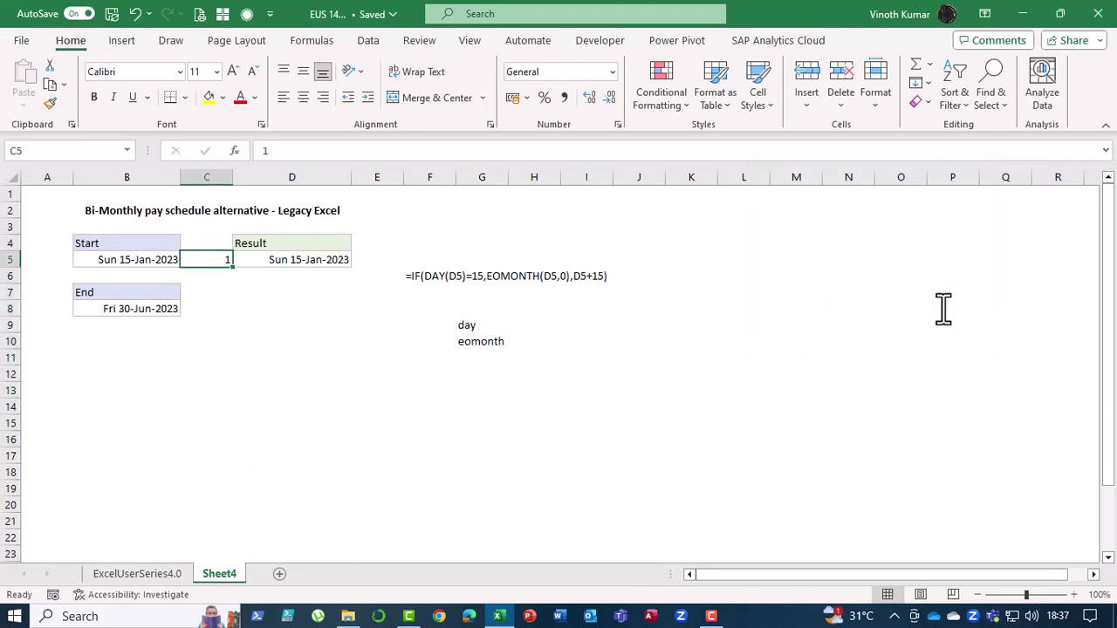
Undo the last clearing of C6:C16, and remove the serial numbers from these cells again.
key(ctrl+z)
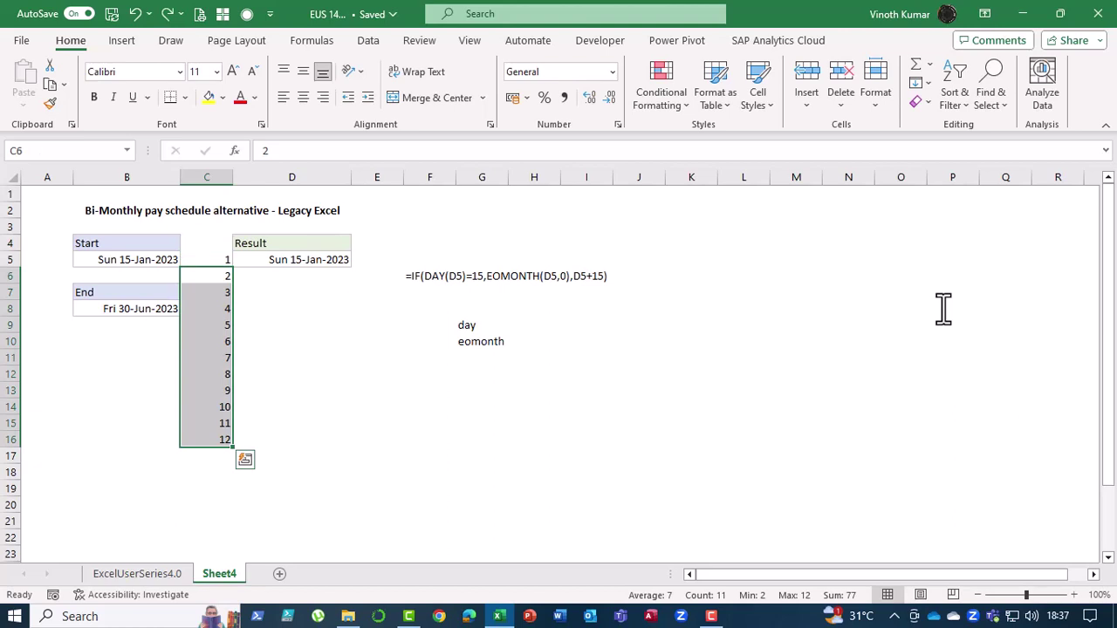
key(Delete)
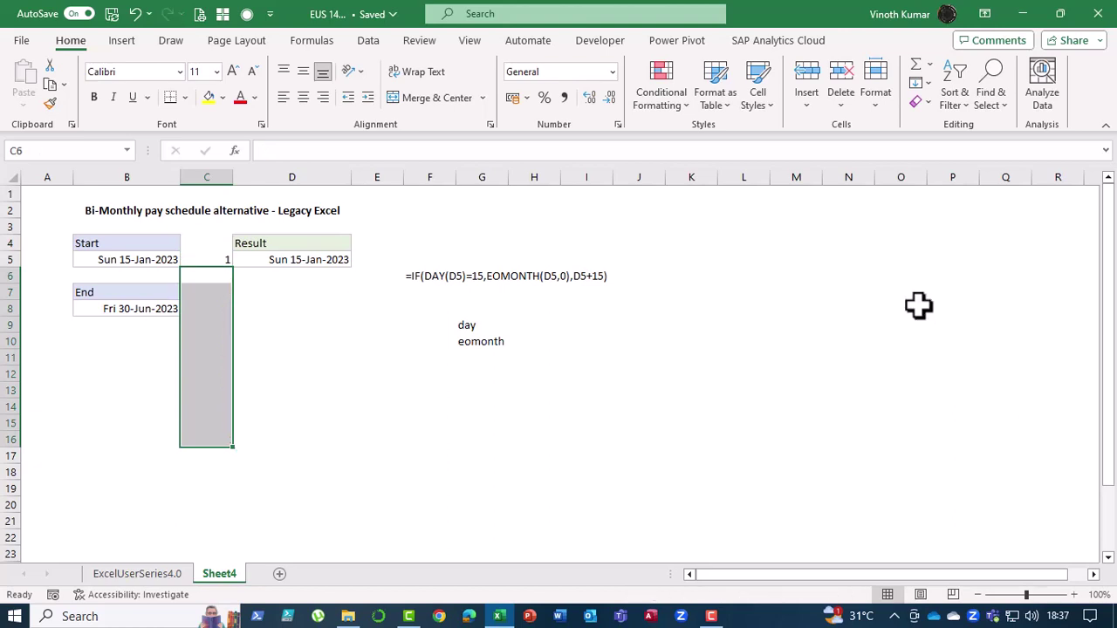
Fill the range C5:C16 with a linear series in columns, using a step value of 1.
drag(221, 260, 200, 442)
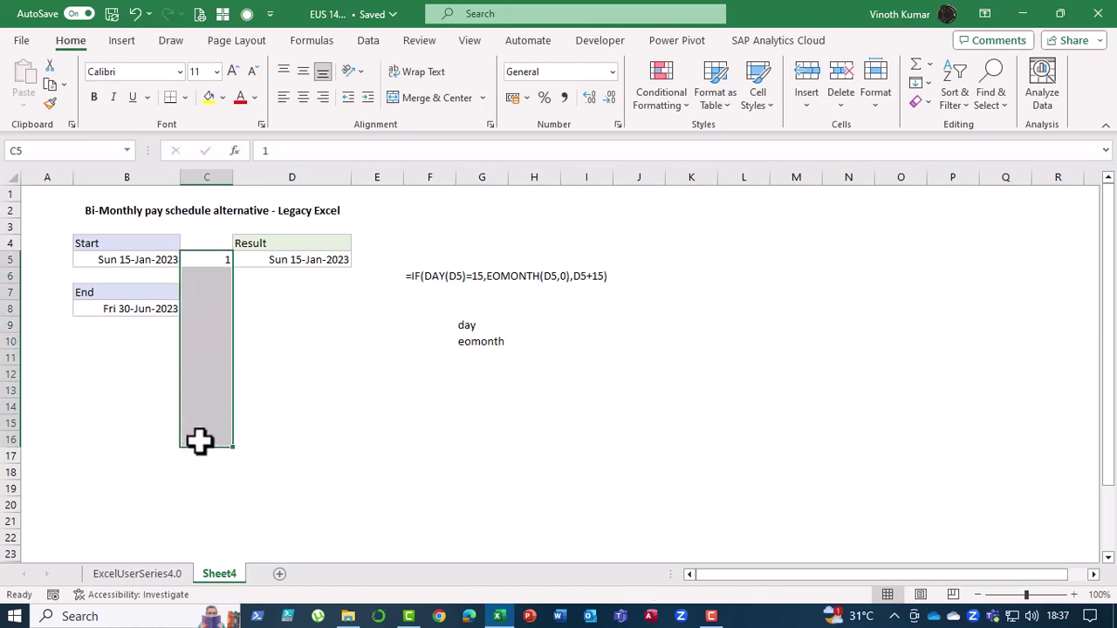
click(923, 83)
click(948, 221)
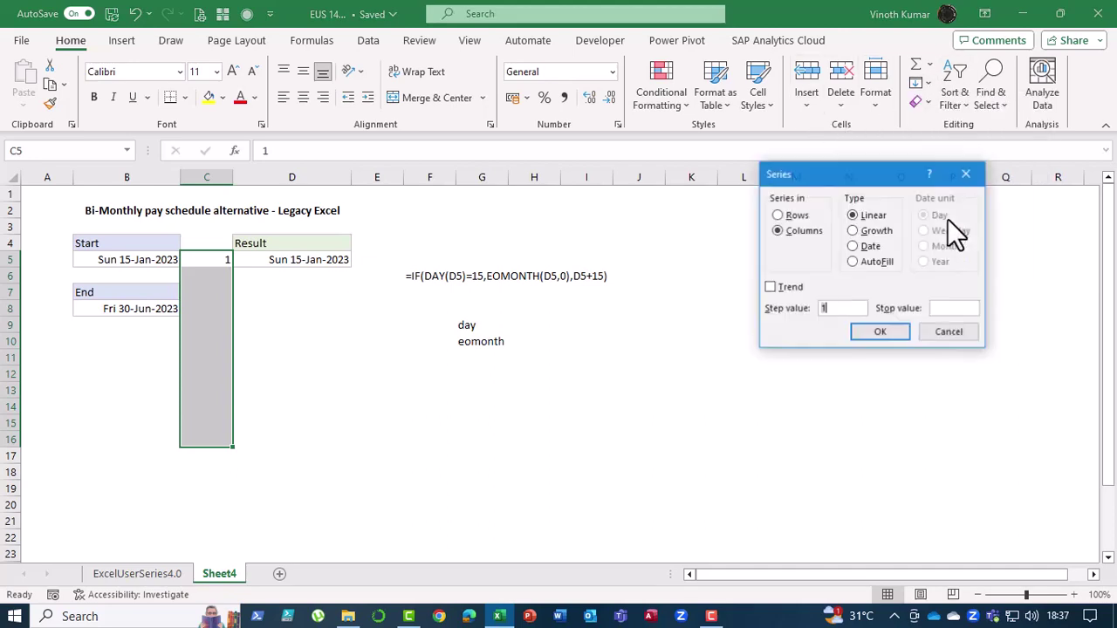
click(872, 334)
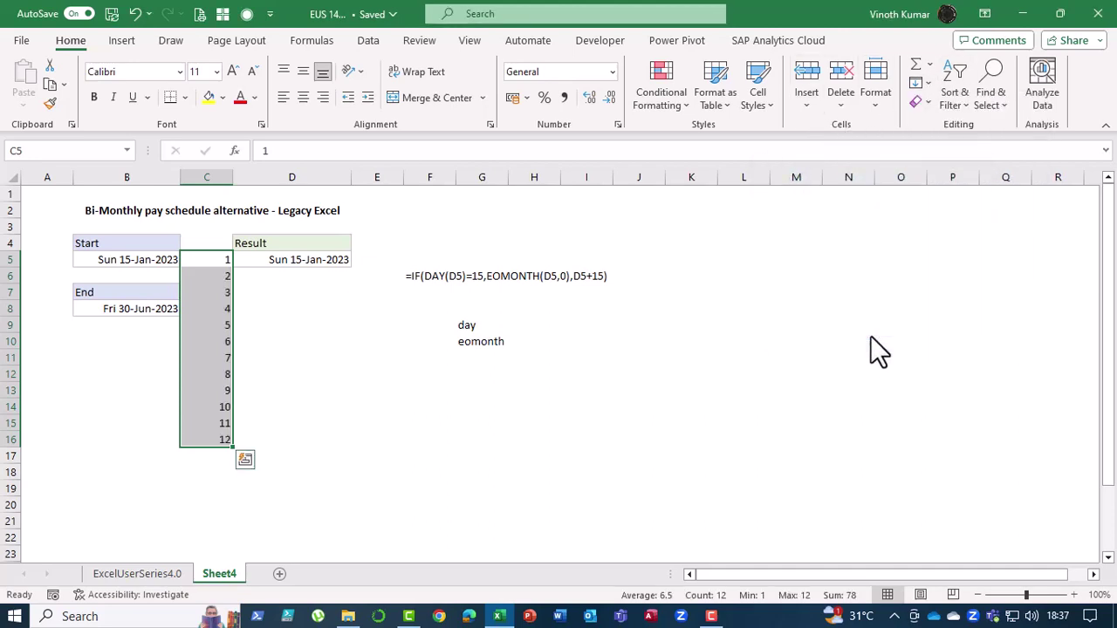
click(860, 384)
Enter the formula =DAY(D5) in D6 to extract the day from the first result date.
click(309, 278)
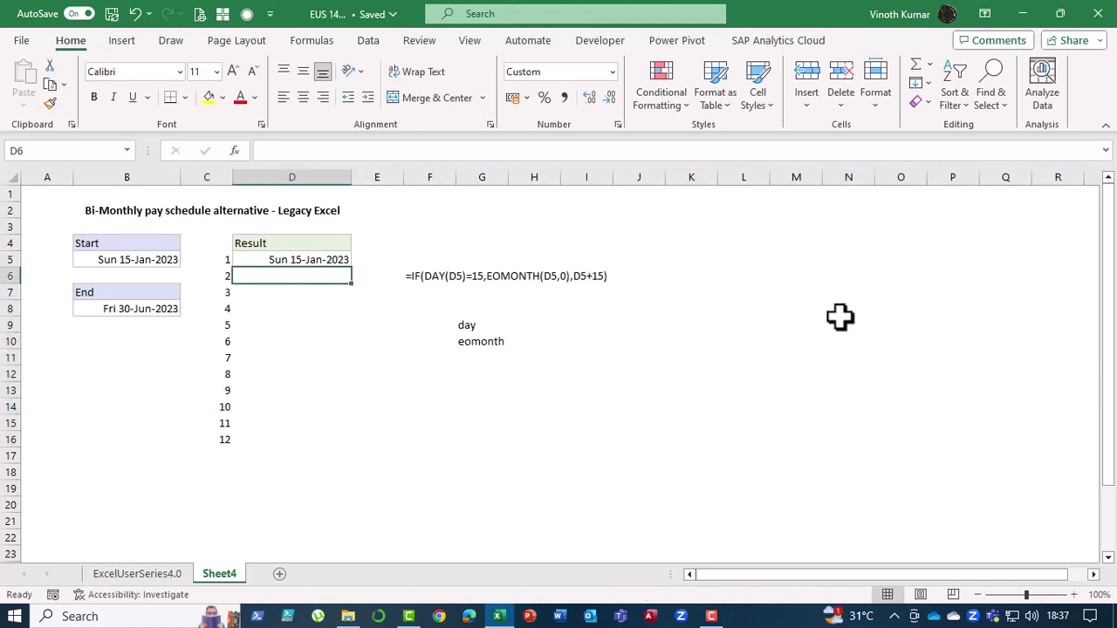
text(=)
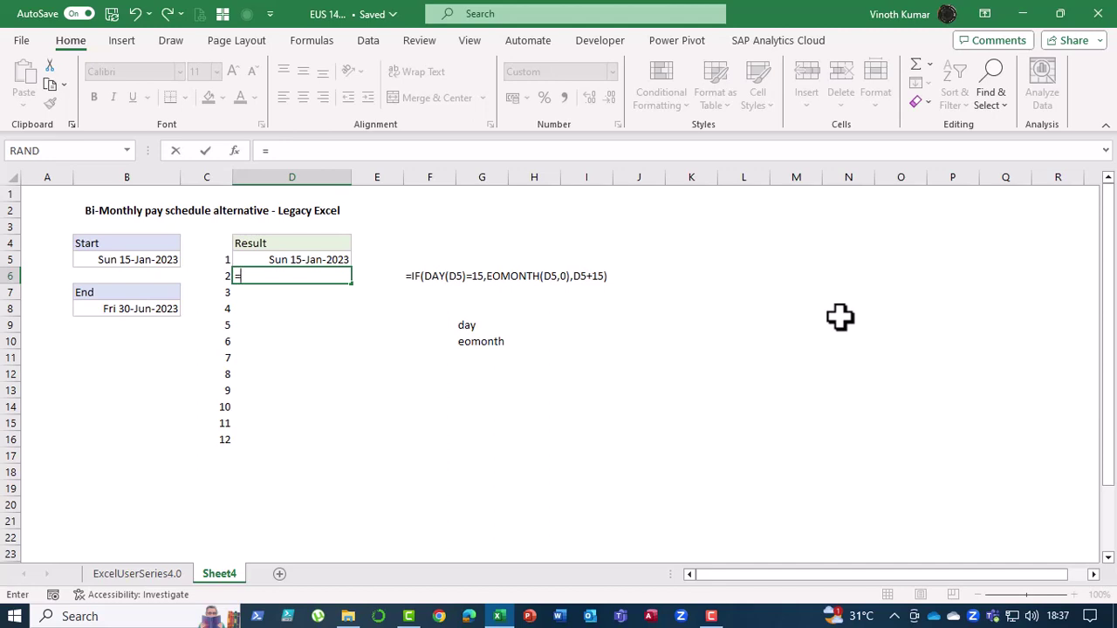
text(da)
key(Tab)
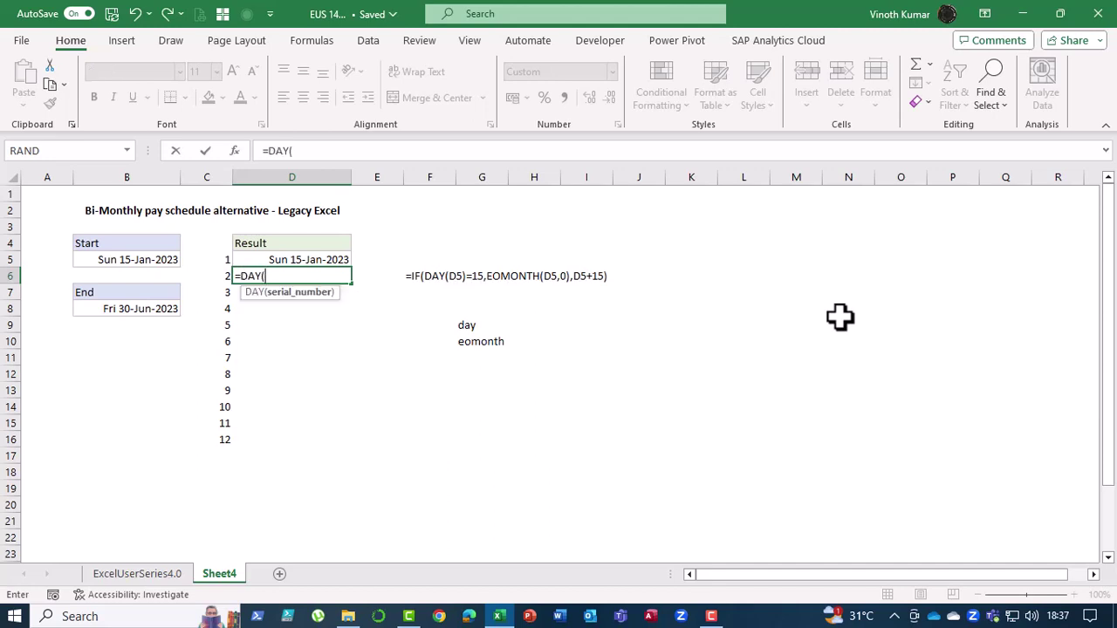
key(Up)
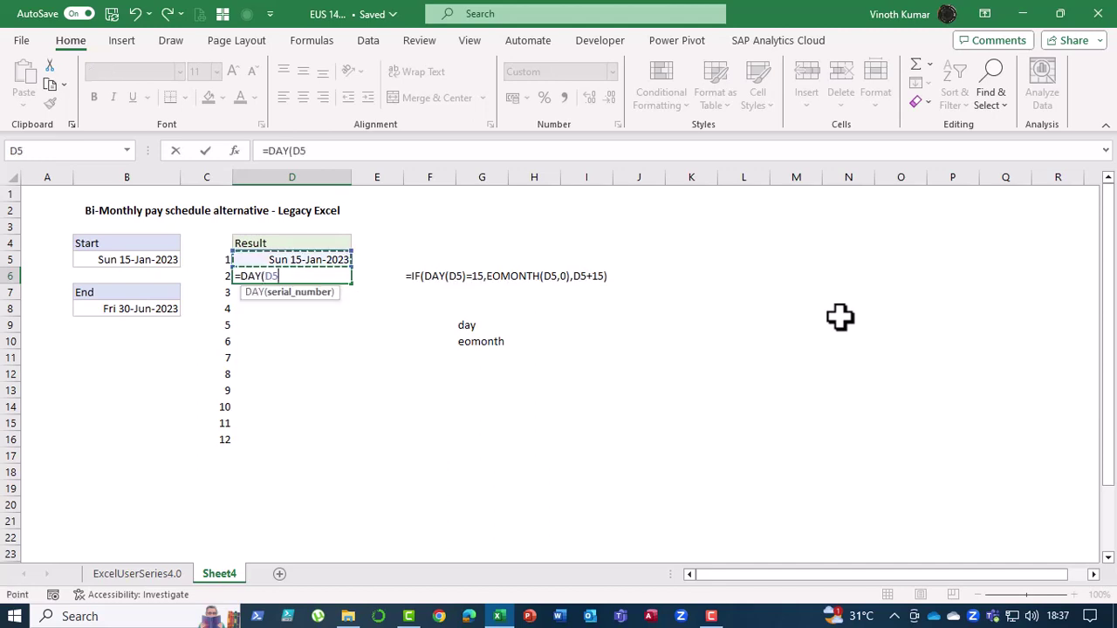
text())
key(Return)
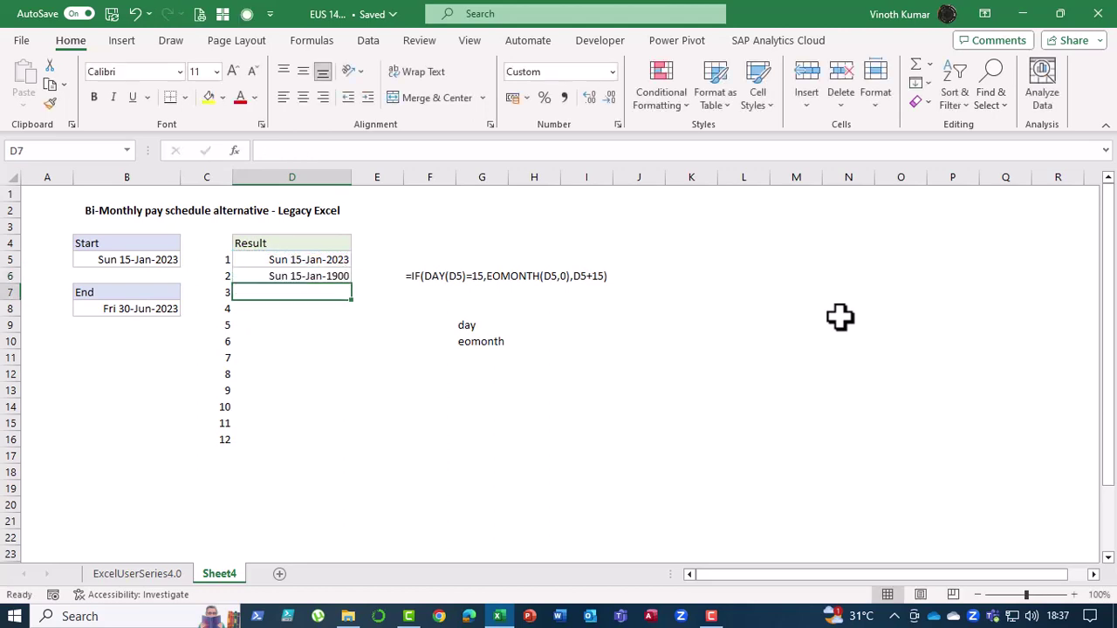
Wrap the DAY formula in D6 in an IF function with the logical test DAY(D5)=15.
key(Up)
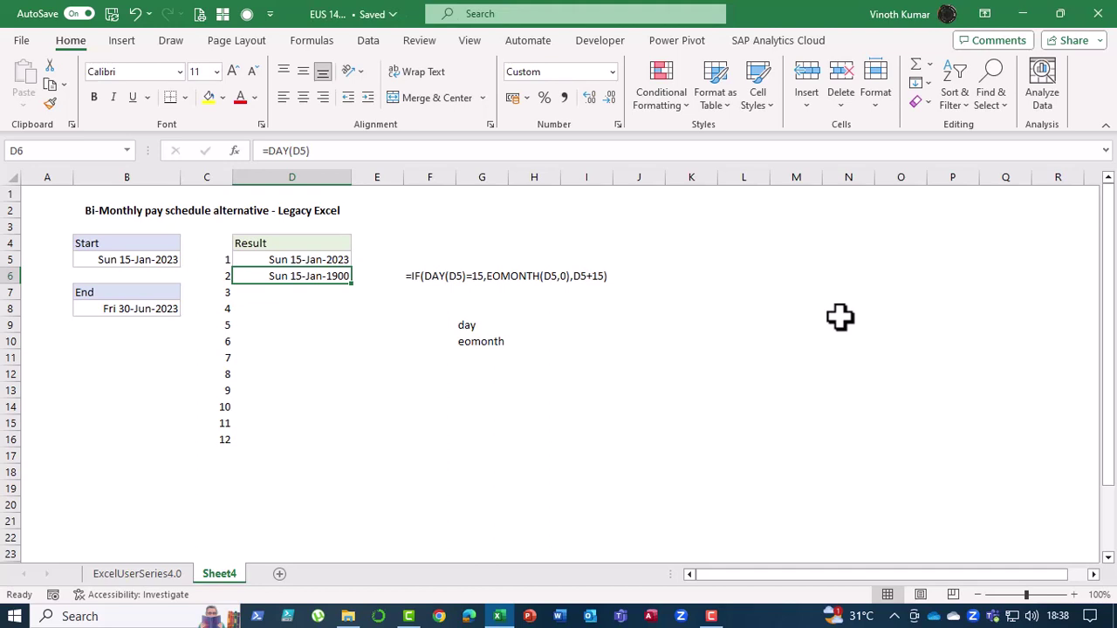
key(F2)
key(Home)
key(Right)
text(i)
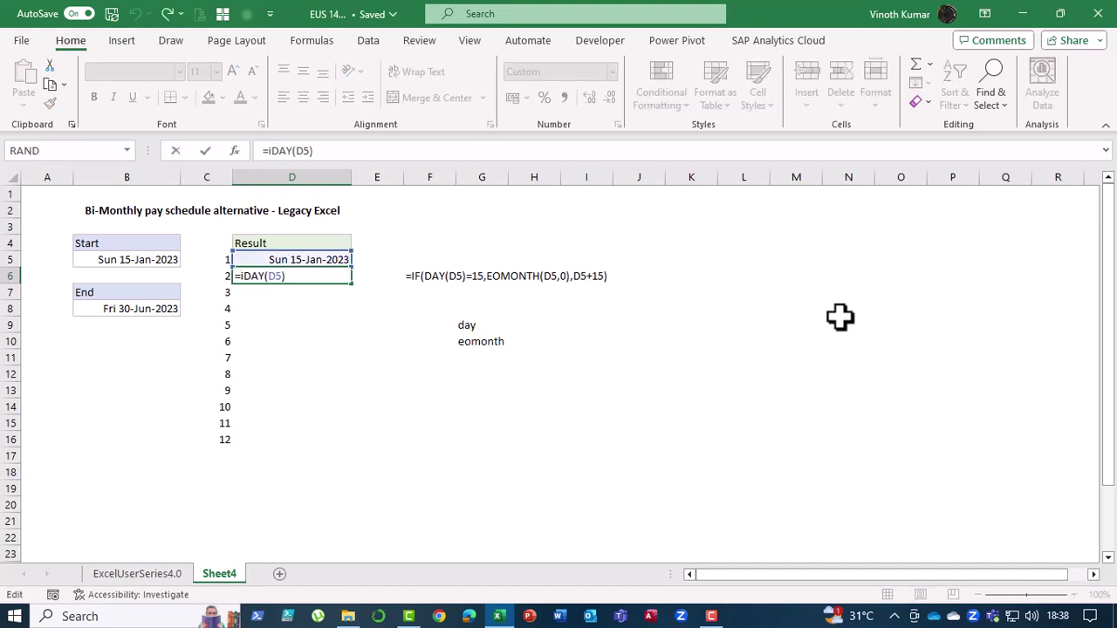
text(f()
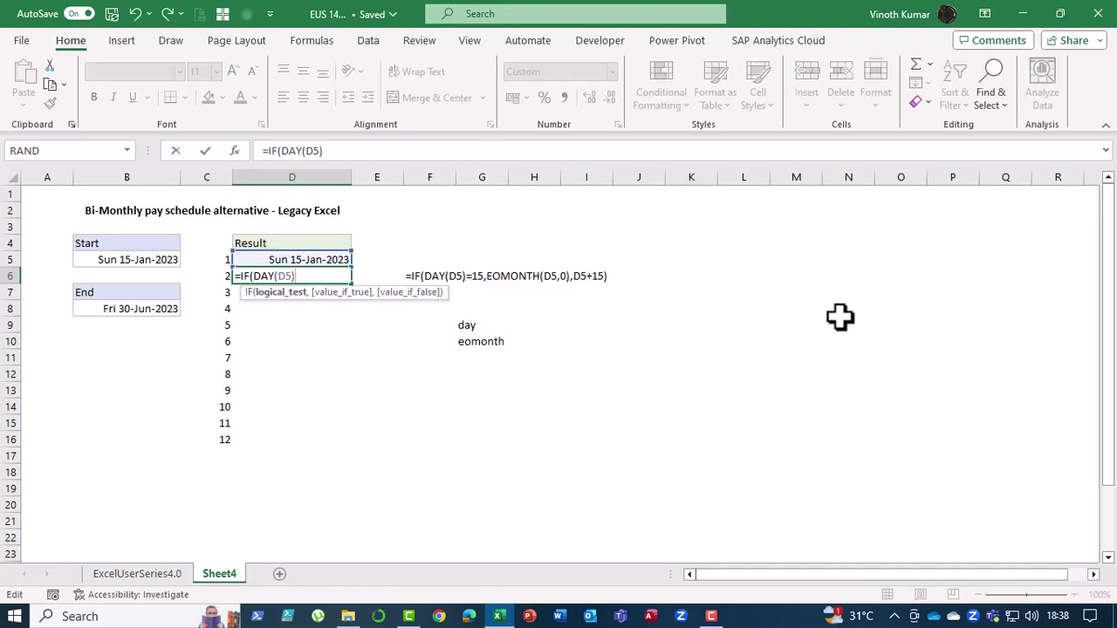
text(=15,)
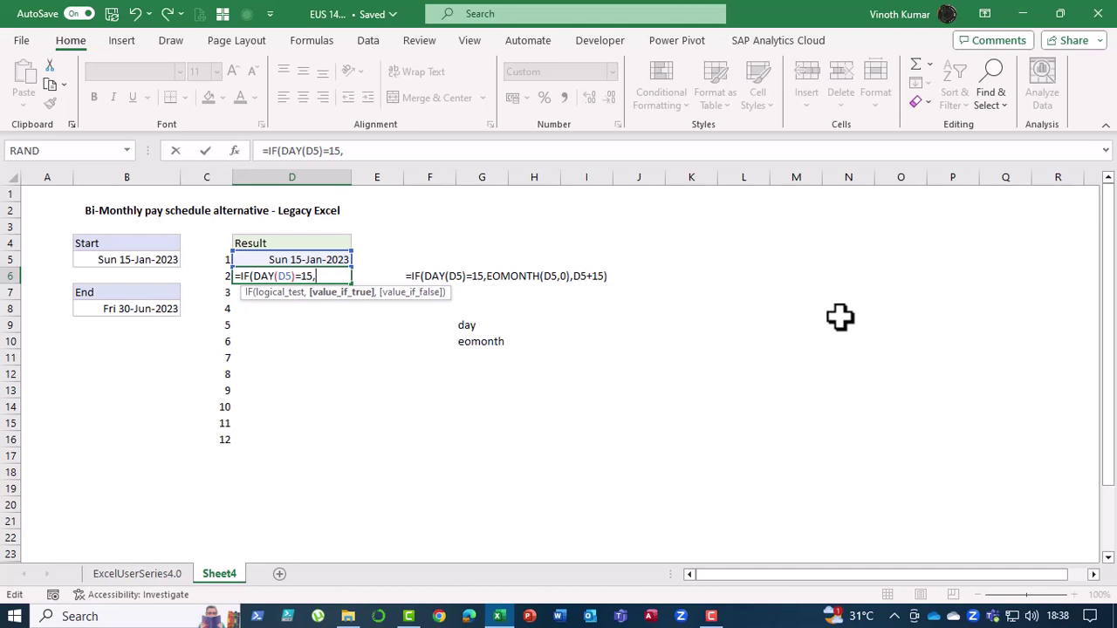
Add EOMONTH(D5,0) as the value-if-true argument of the IF formula in D6.
text(emp)
key(BackSpace)
key(BackSpace)
text(omon)
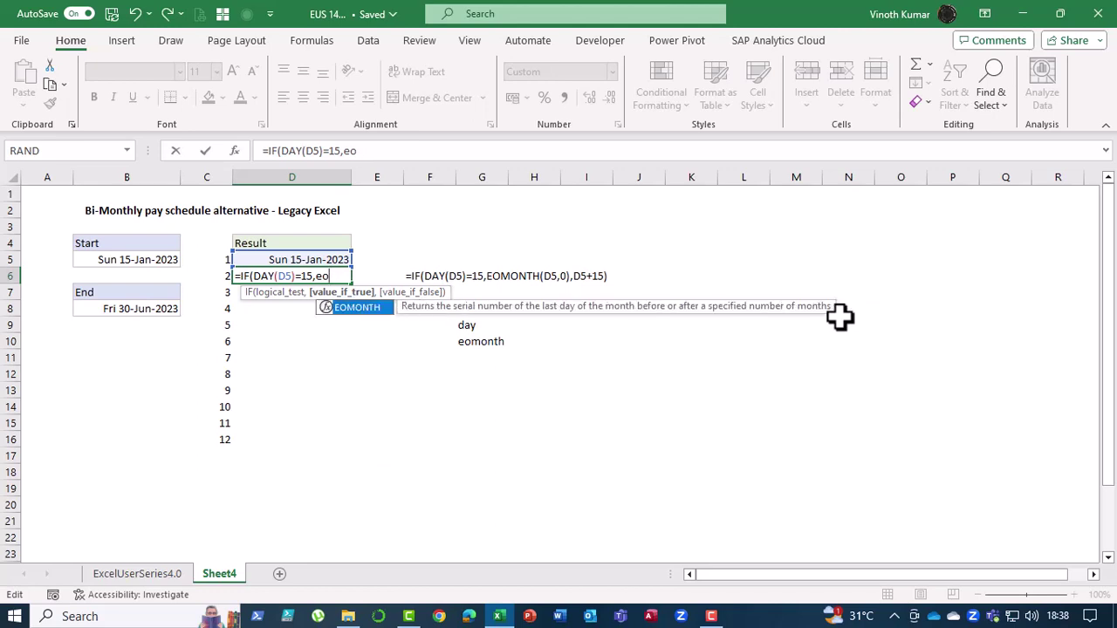
key(Tab)
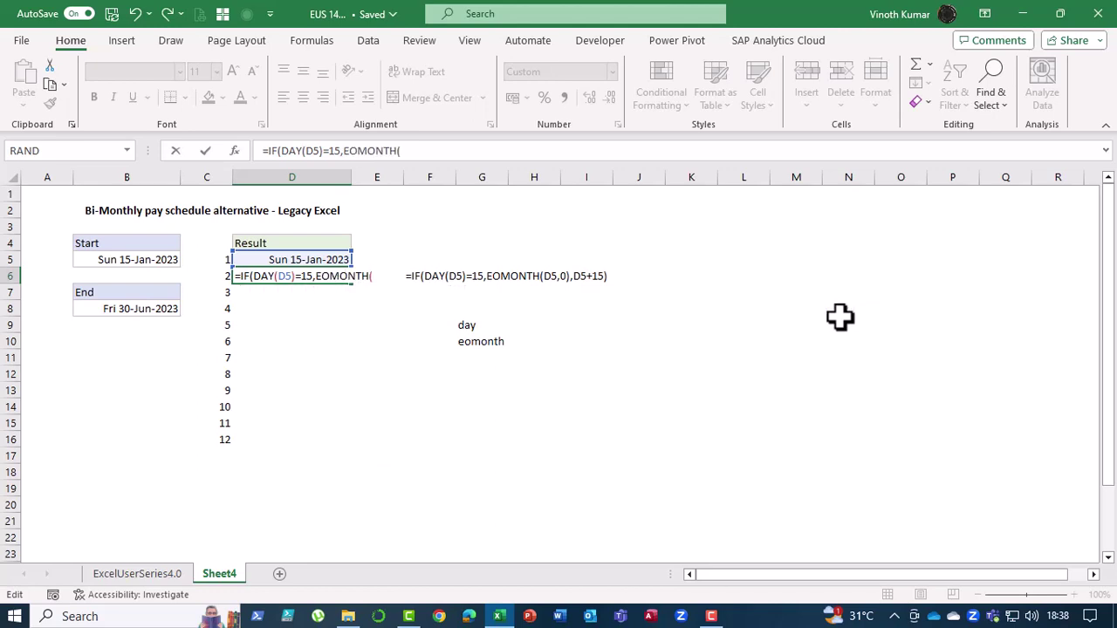
key(F2)
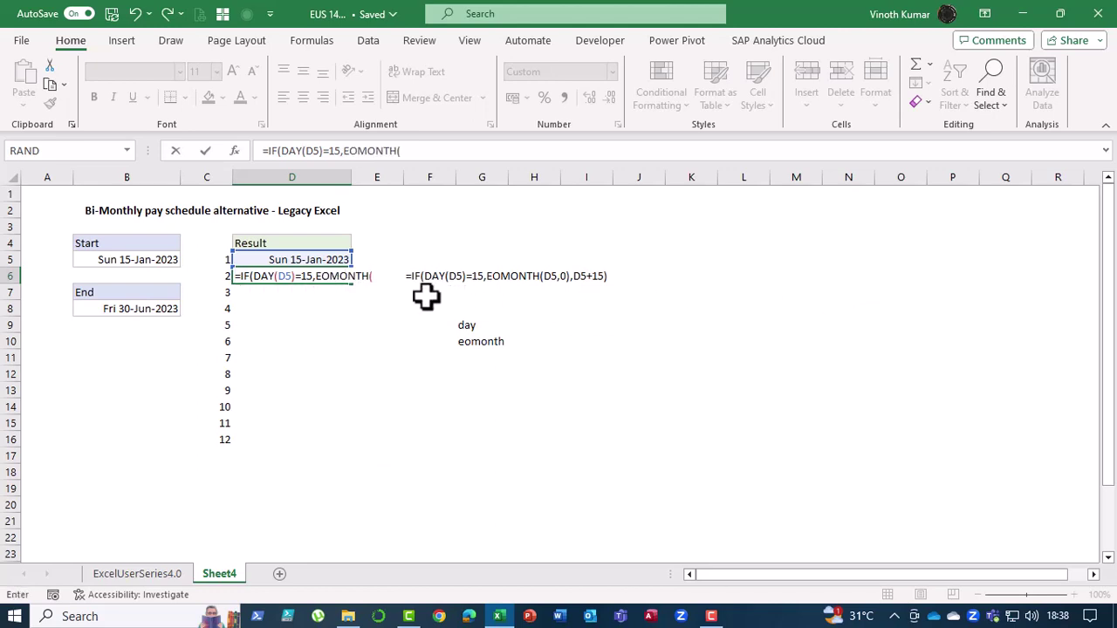
key(F2)
key(F2)
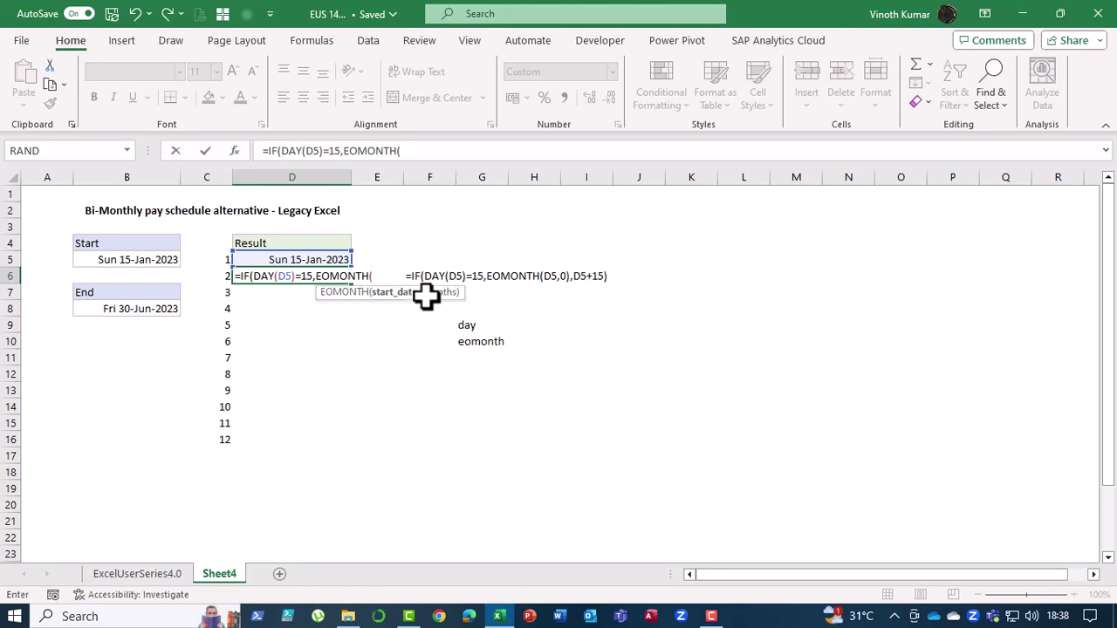
key(Up)
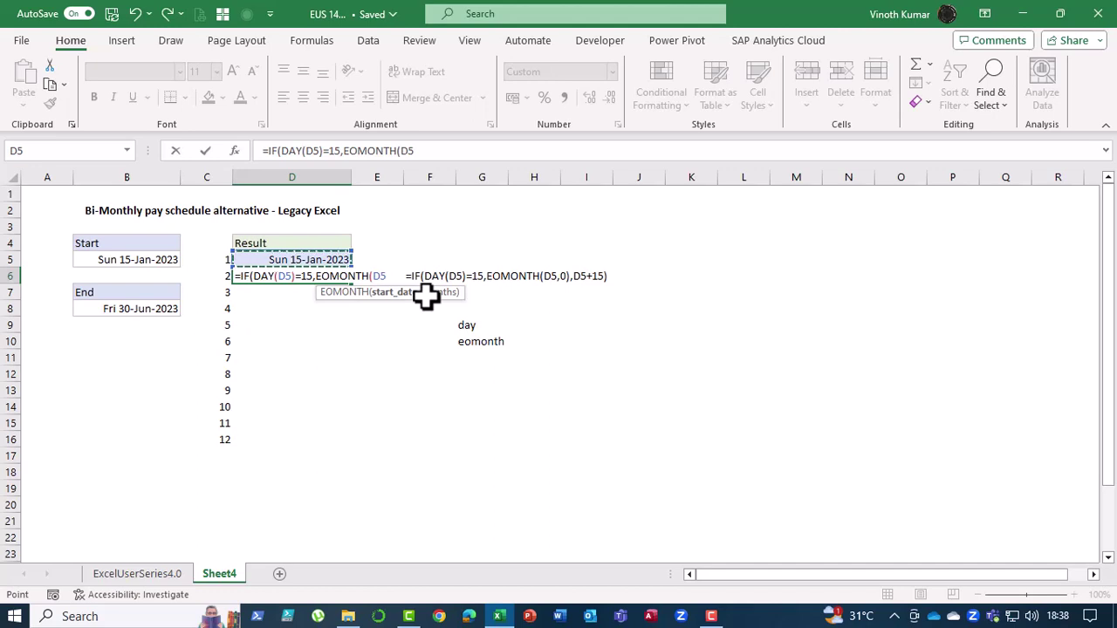
text(,0)
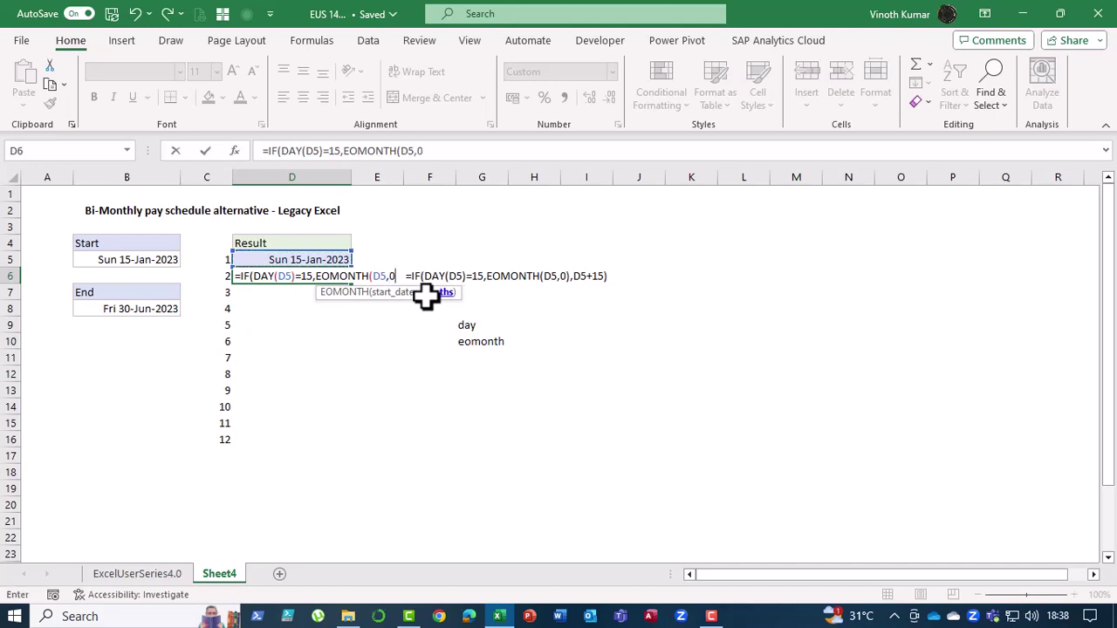
text())
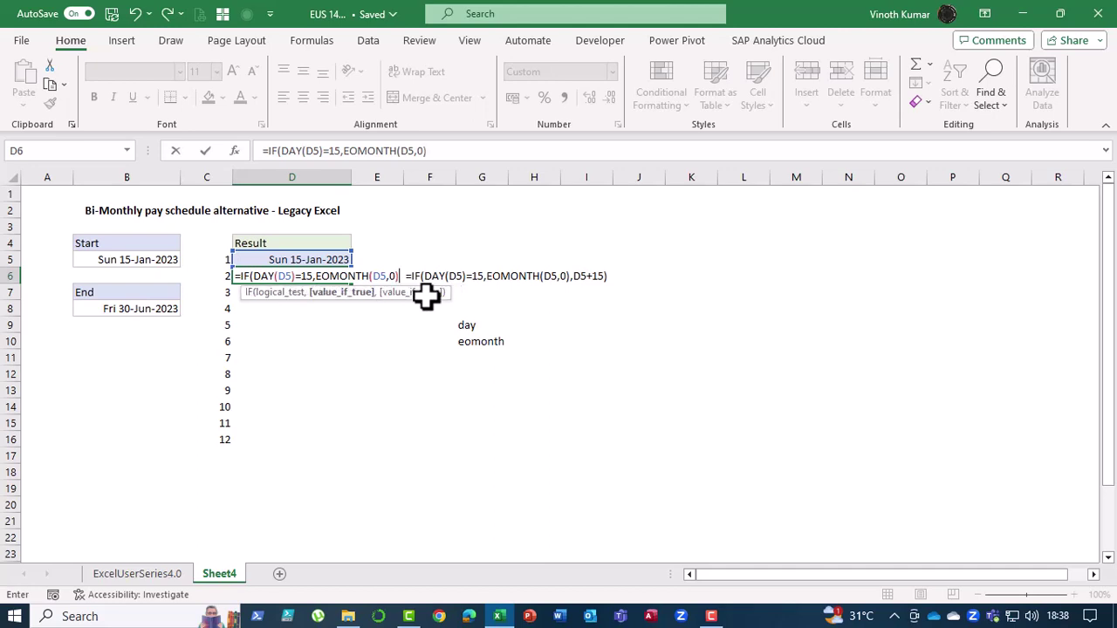
Complete the IF formula in D6 with D5+15 as the value-if-false argument and enter it.
text(,)
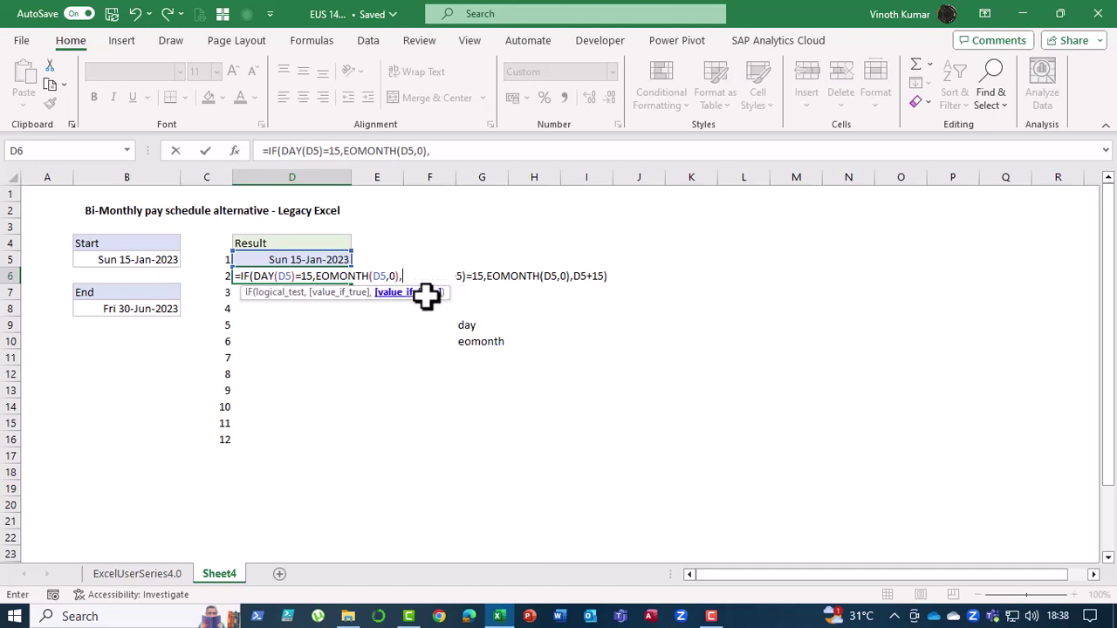
key(Up)
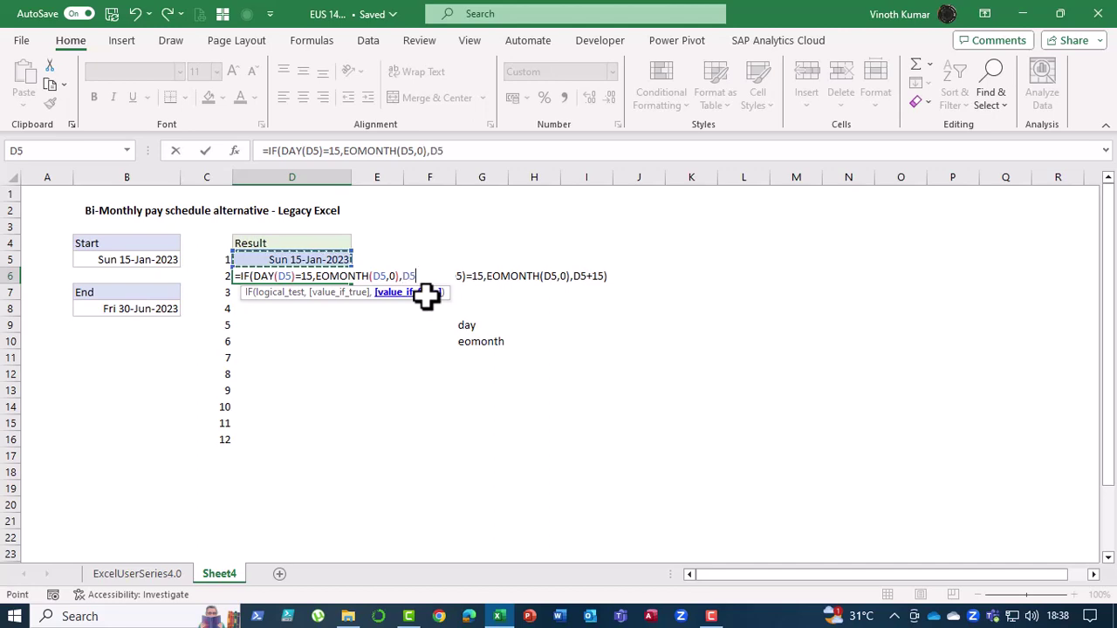
text(+15)
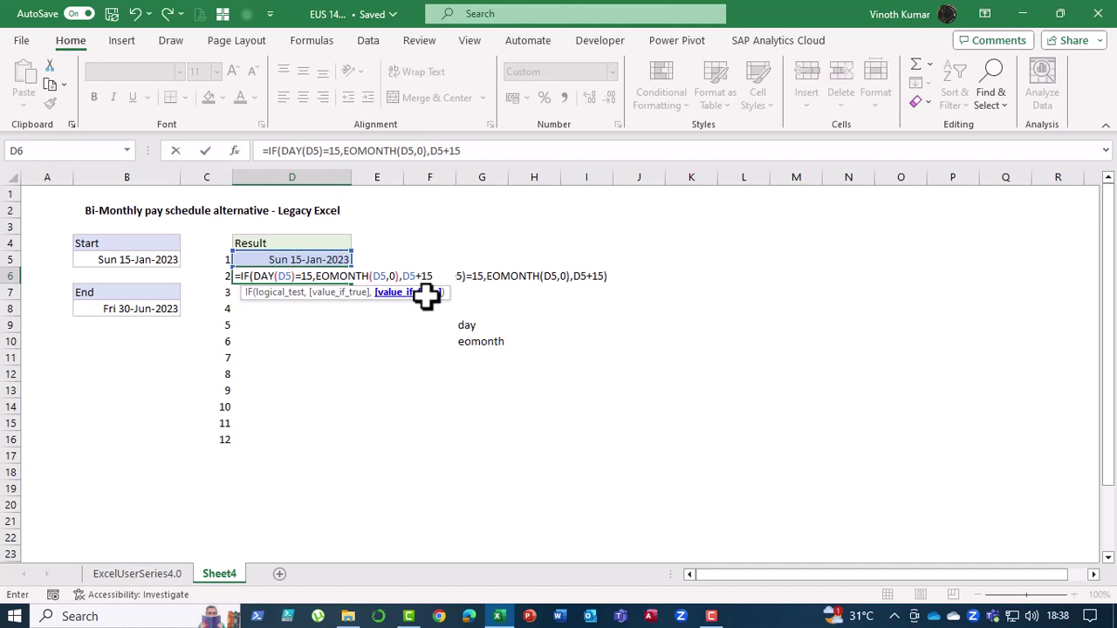
text())
key(ctrl+Return)
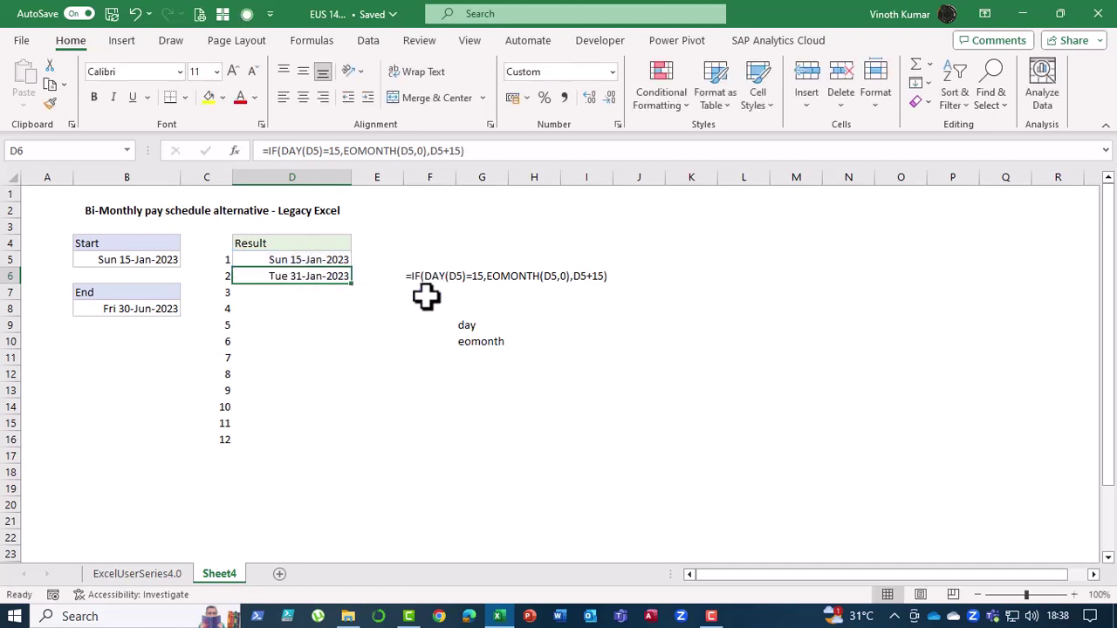
Fill the formula from D6 down through D16, alongside the twelve serial numbers.
key(shift+Down)
key(shift+Down)
key(shift+Down)
key(shift+Down)
key(shift+Down)
key(shift+Down)
key(shift+Down)
key(shift+Down)
key(shift+Down)
key(shift+Down)
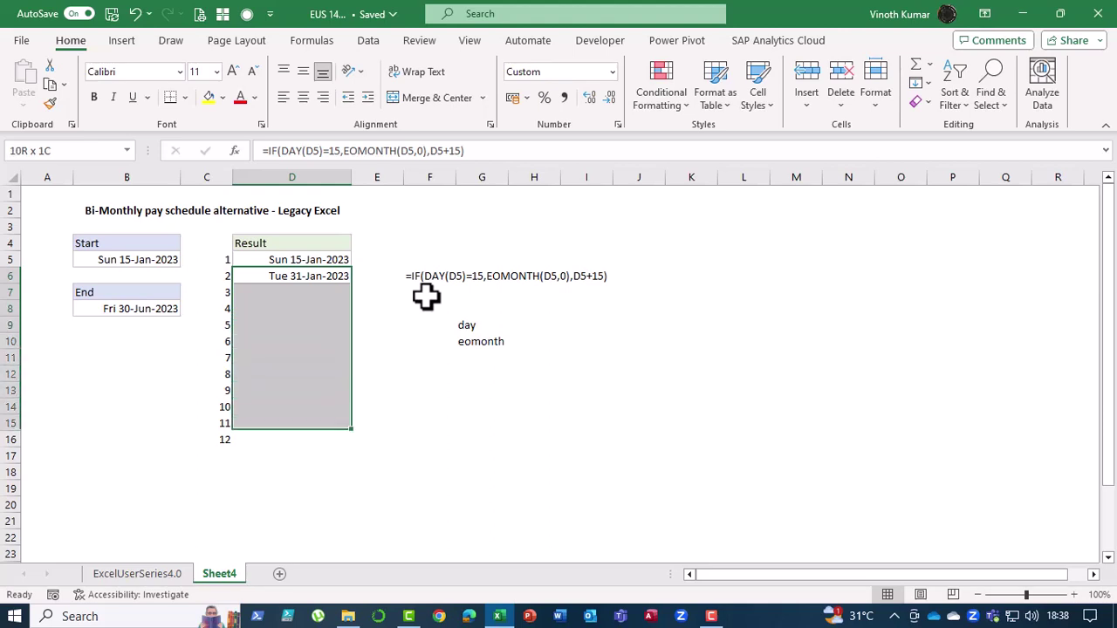
key(ctrl+d)
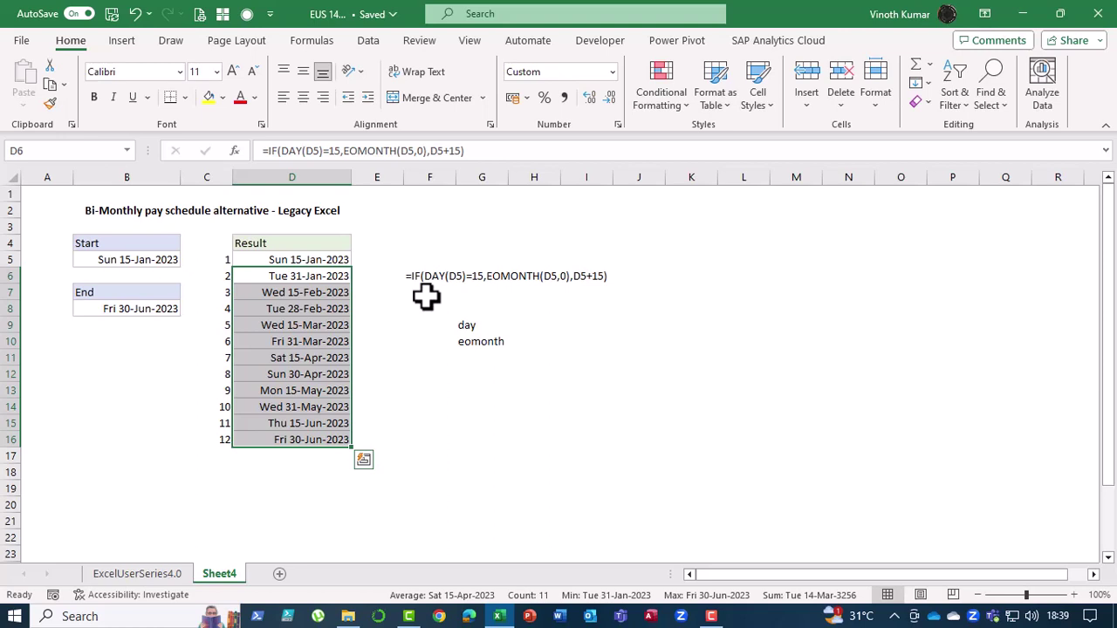
Examine the formulas behind the result dates from D5 down to D10.
key(Up)
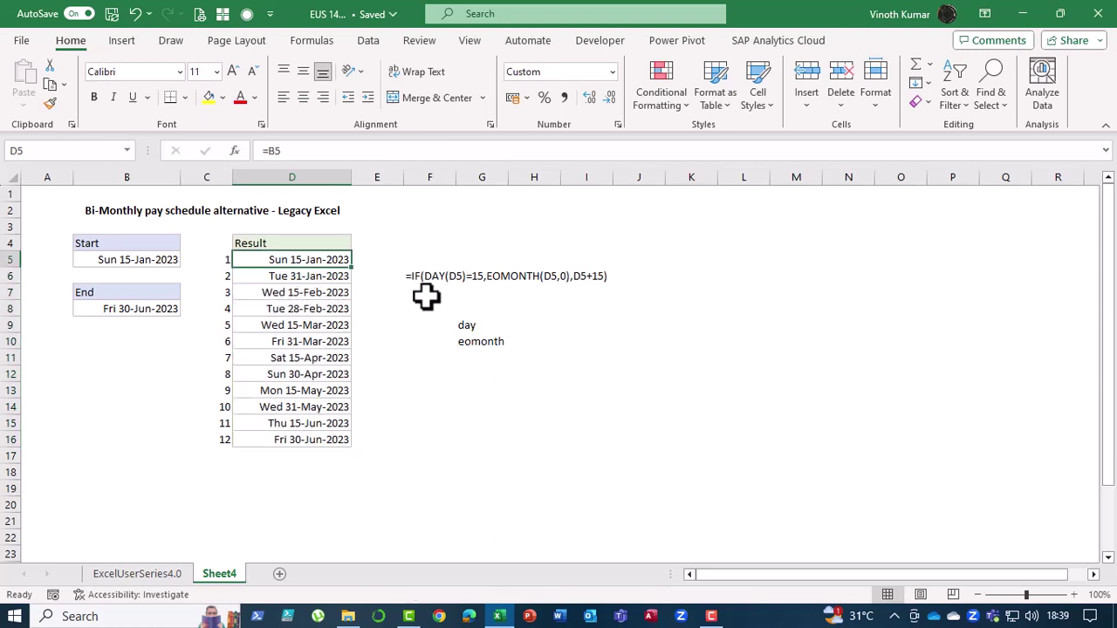
key(Down)
key(Down)
key(Down)
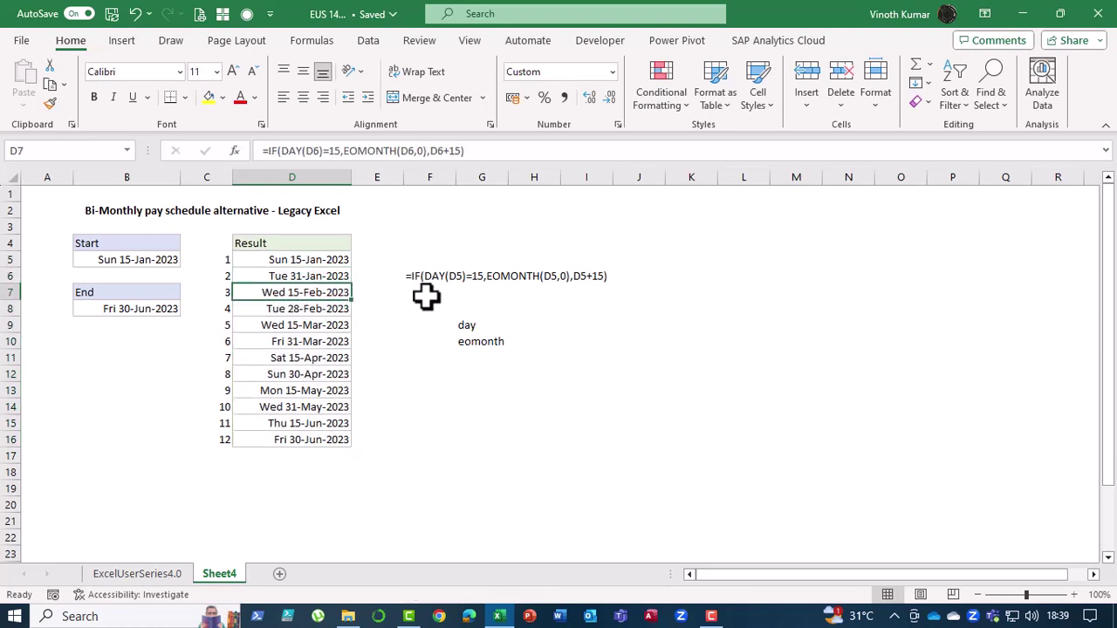
key(Down)
key(Down)
key(Down)
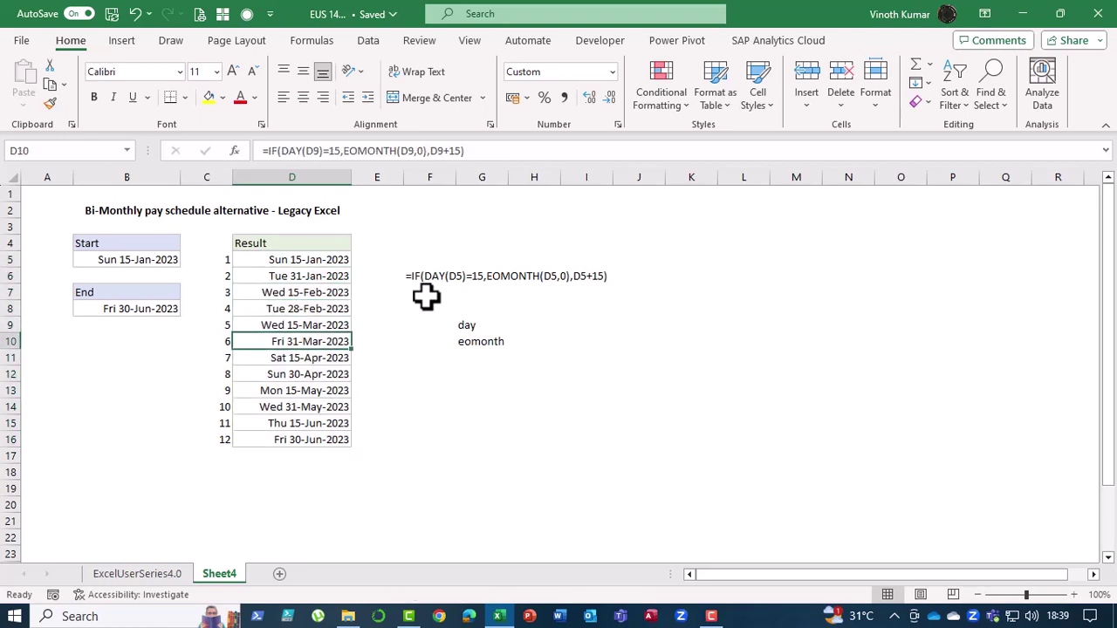